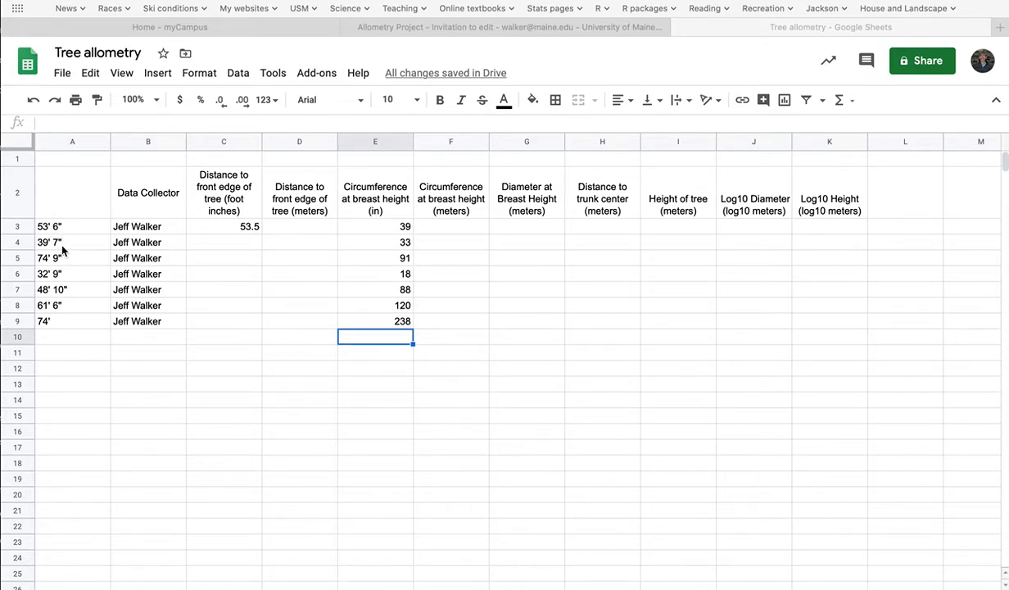
Step: Replace the content of cell C3 with the feet-and-inches text 53'6"
{"action": "left_click", "coordinate": [234, 230]}
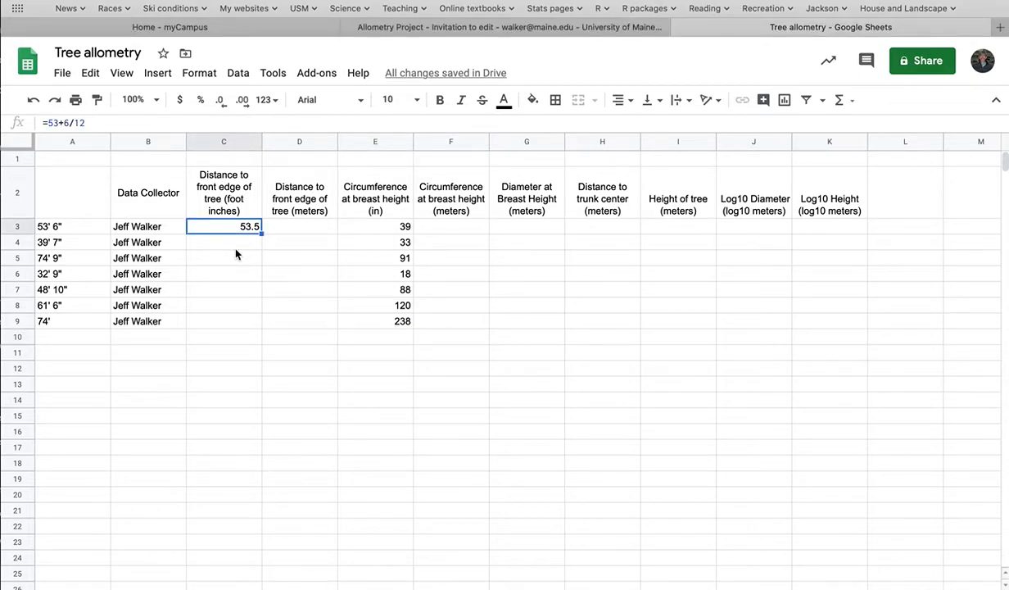
{"action": "key", "text": "BackSpace"}
{"action": "type", "text": "53'"}
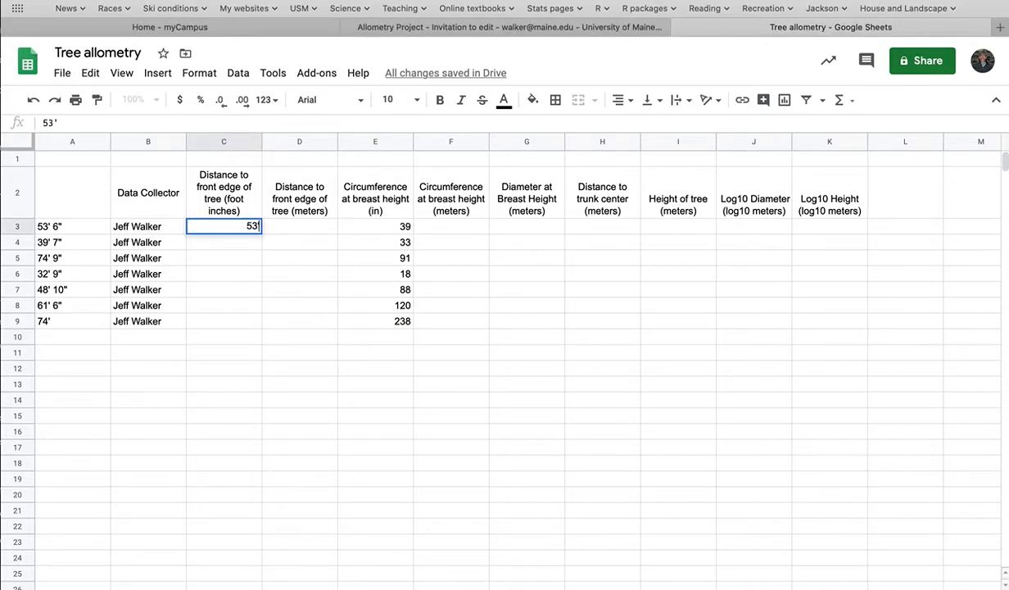
{"action": "type", "text": "6\""}
{"action": "key", "text": "Return"}
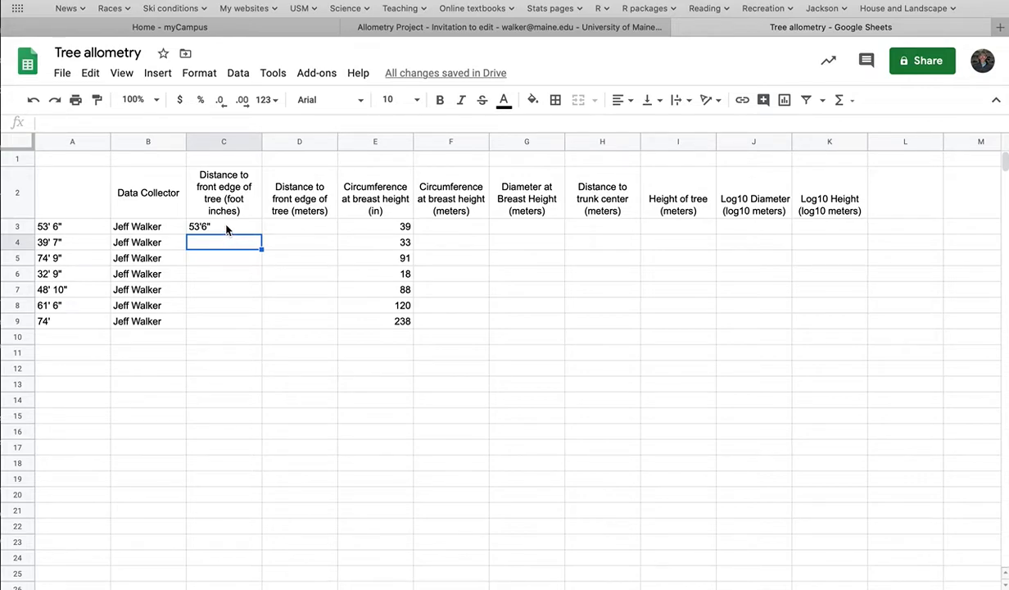
Step: Replace the entry in cell C3 with the decimal feet value 53.5
{"action": "left_click", "coordinate": [228, 228]}
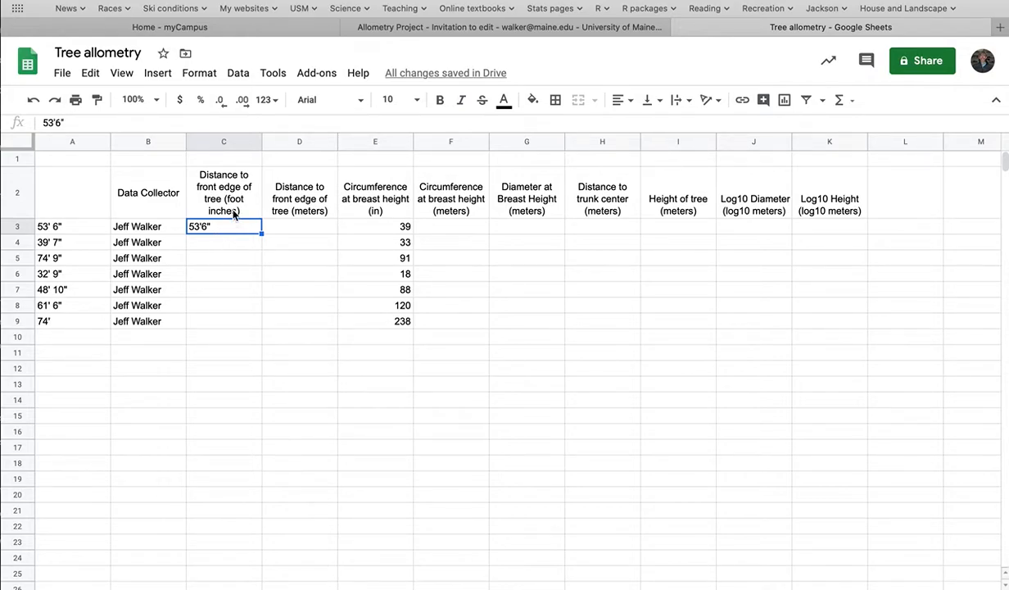
{"action": "left_click", "coordinate": [229, 201]}
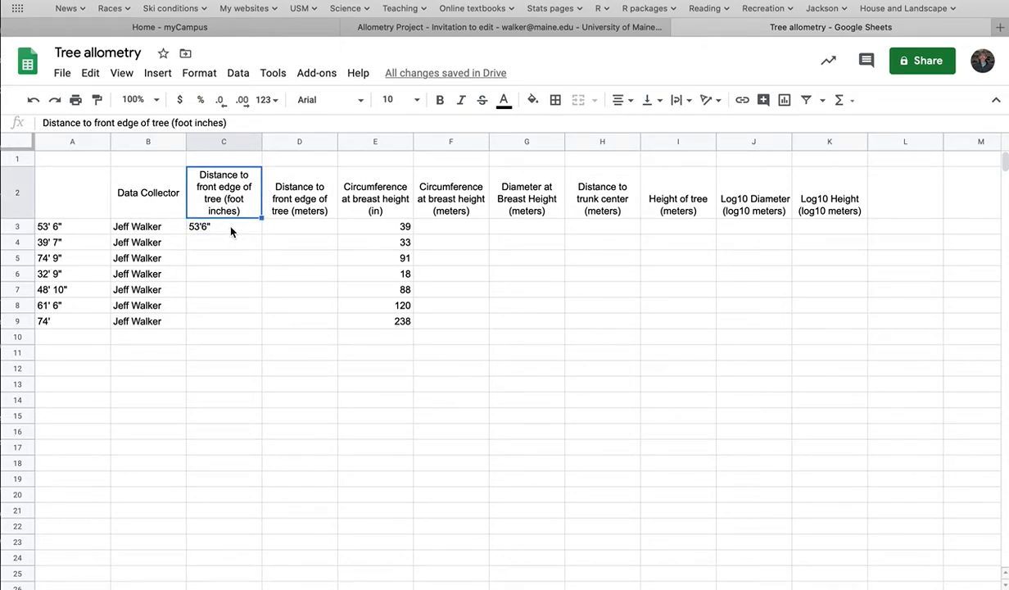
{"action": "left_click", "coordinate": [231, 230]}
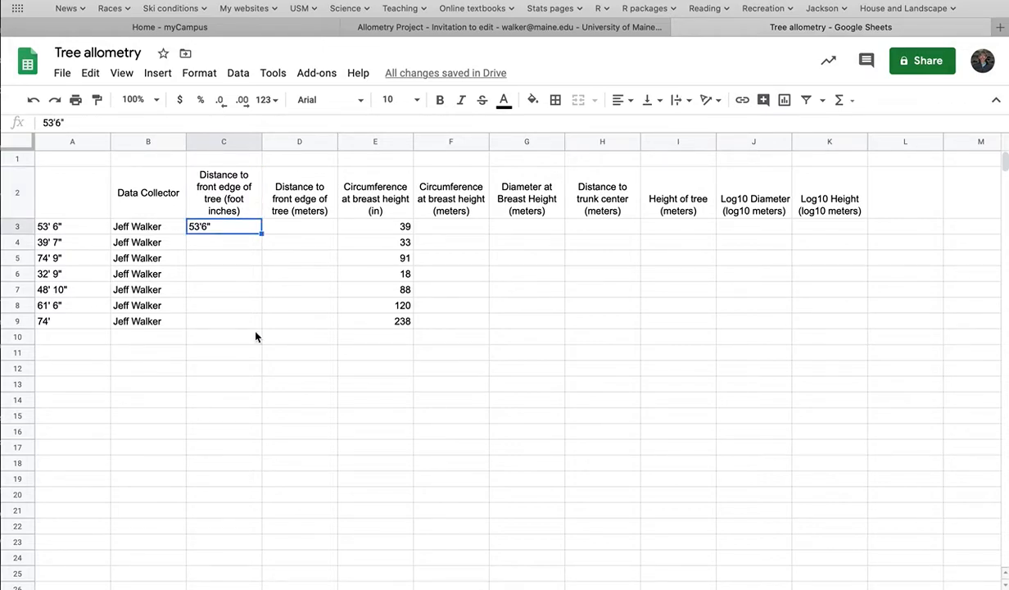
{"action": "type", "text": "5"}
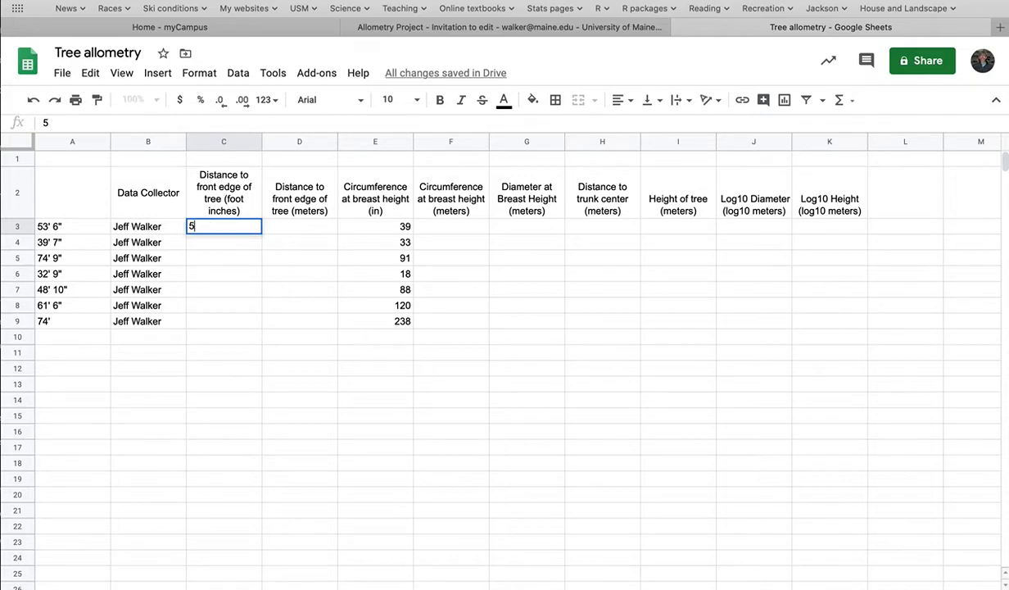
{"action": "type", "text": "3.5"}
{"action": "key", "text": "Return"}
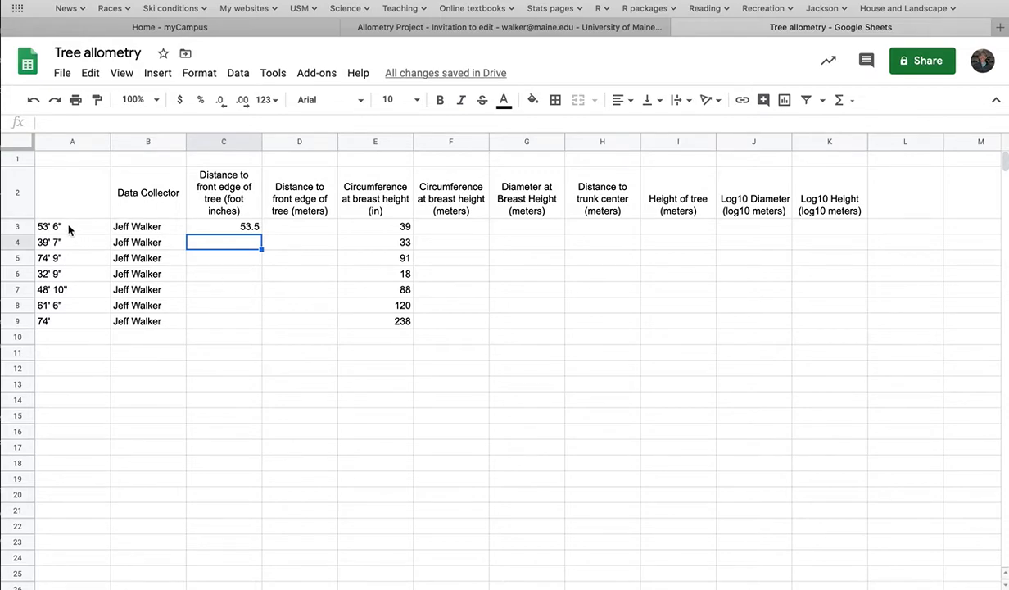
Step: Enter the formula =53+6/12 in cell C3 to convert feet and inches to decimal feet, and check it
{"action": "left_click", "coordinate": [218, 217]}
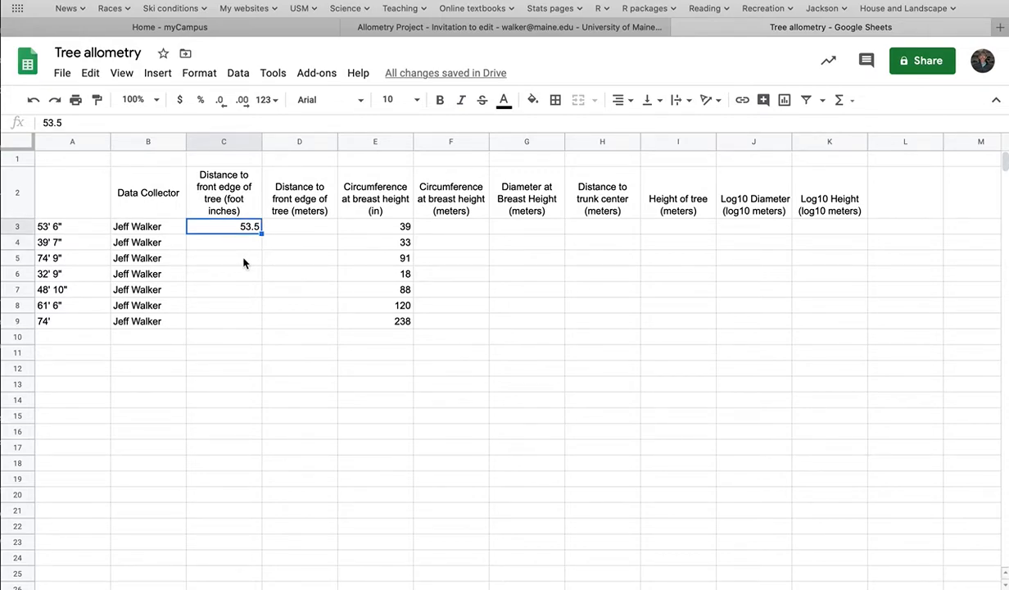
{"action": "type", "text": "="}
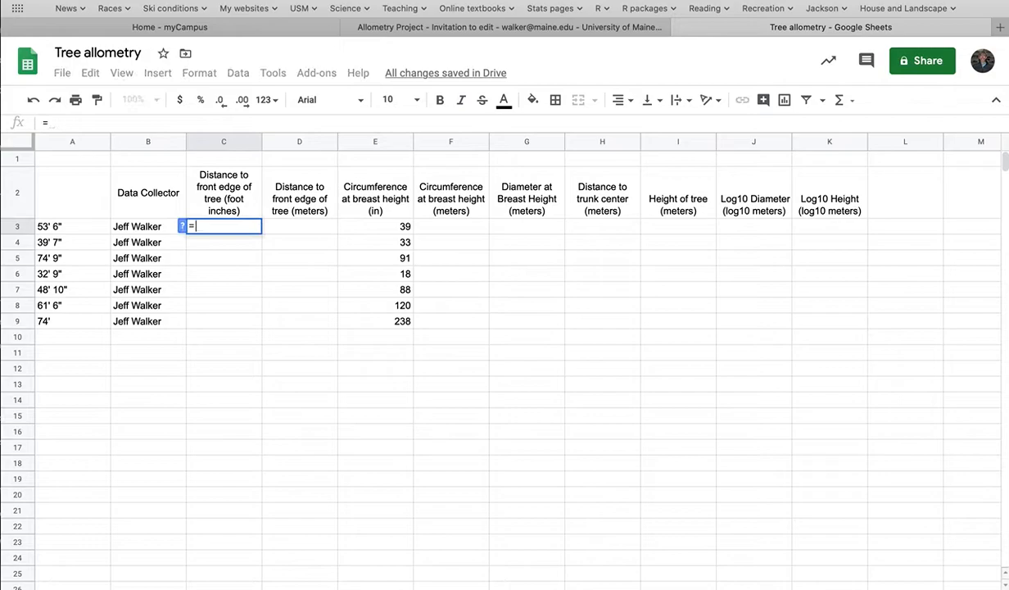
{"action": "type", "text": "53 "}
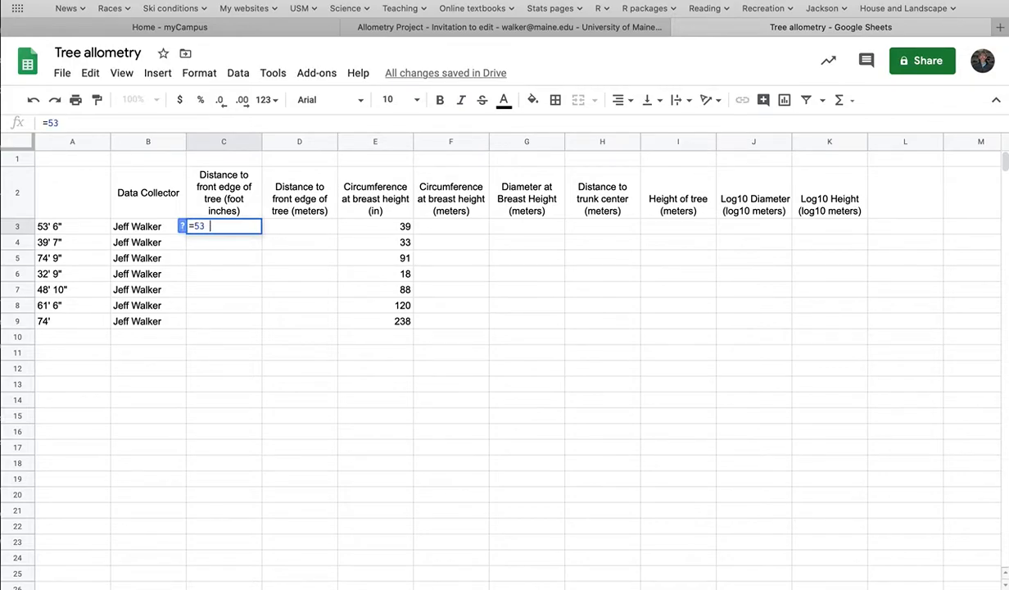
{"action": "type", "text": "+ 6/12"}
{"action": "key", "text": "Return"}
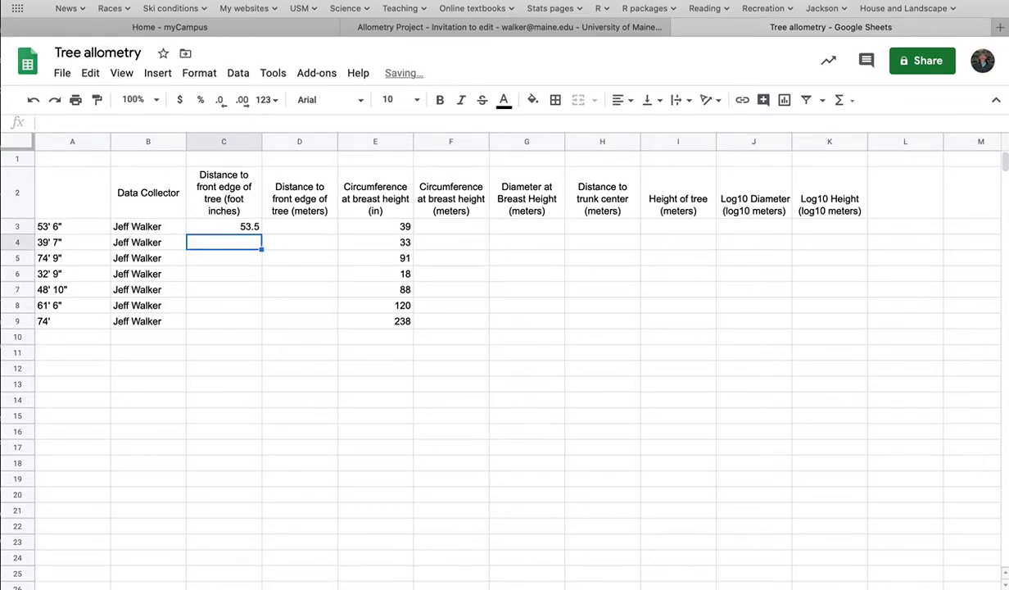
{"action": "left_click", "coordinate": [246, 399]}
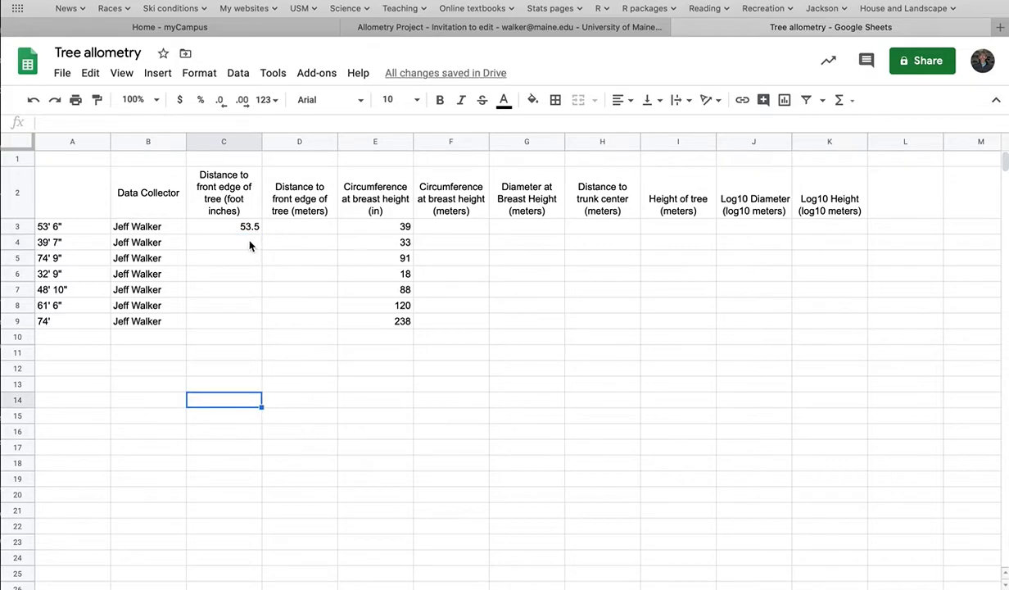
{"action": "left_click", "coordinate": [229, 223]}
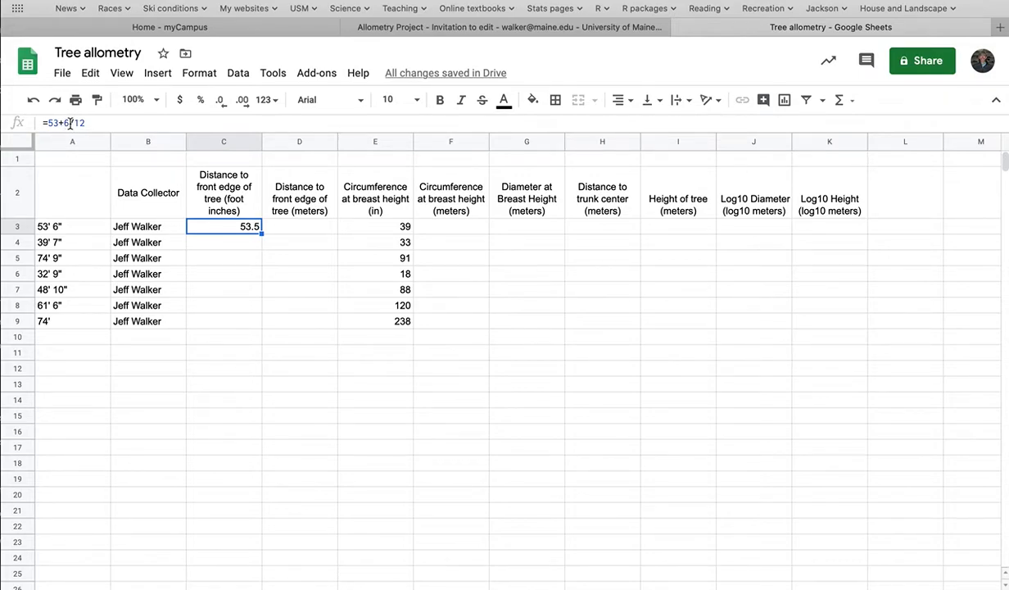
{"action": "key", "text": "Return"}
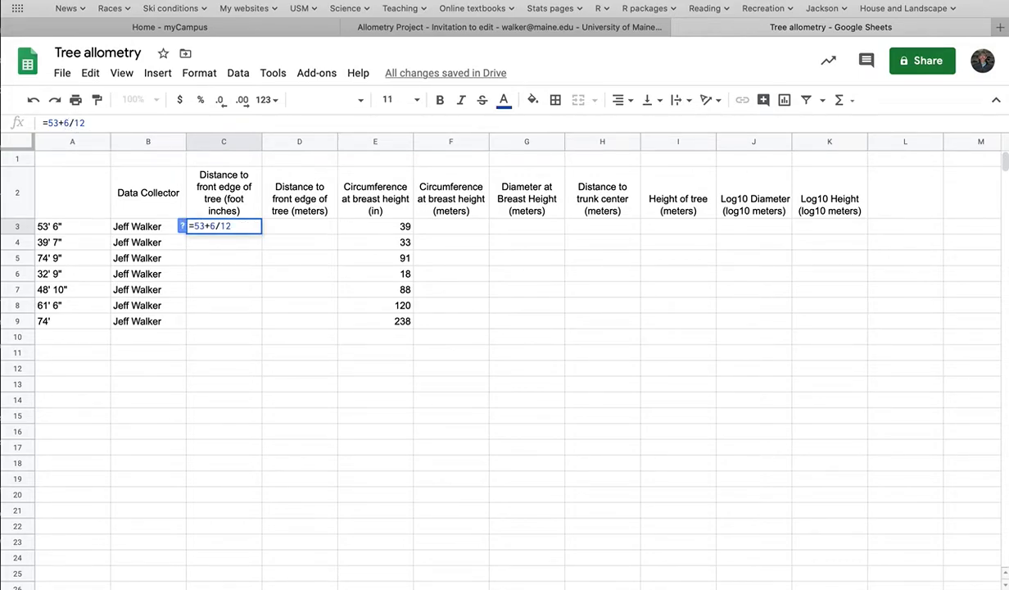
{"action": "key", "text": "Return"}
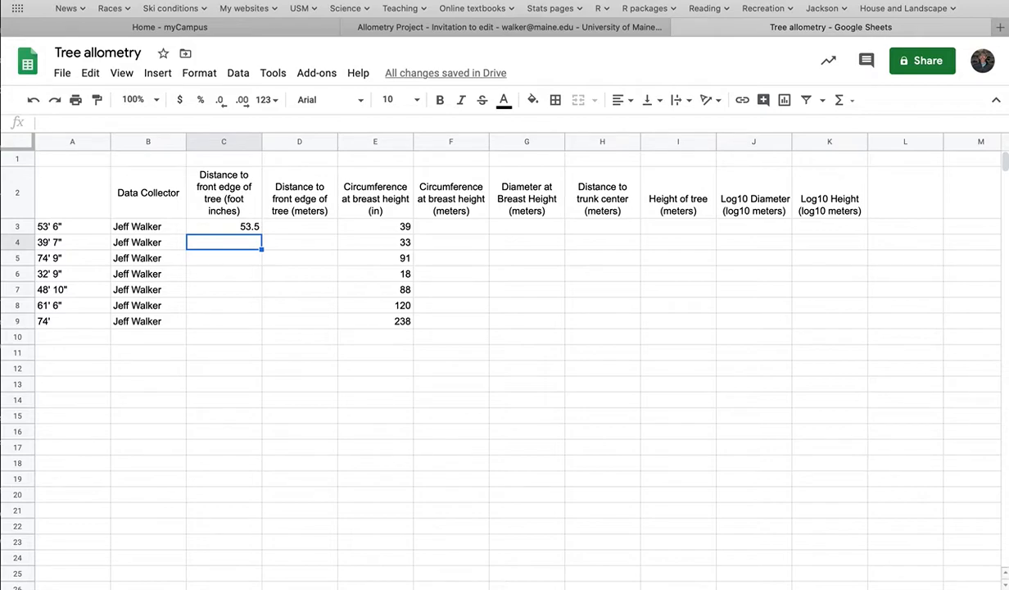
Step: Enter the decimal feet formulas =39+7/12 in cell C4 and =74+9/12 in cell C5
{"action": "type", "text": "=39"}
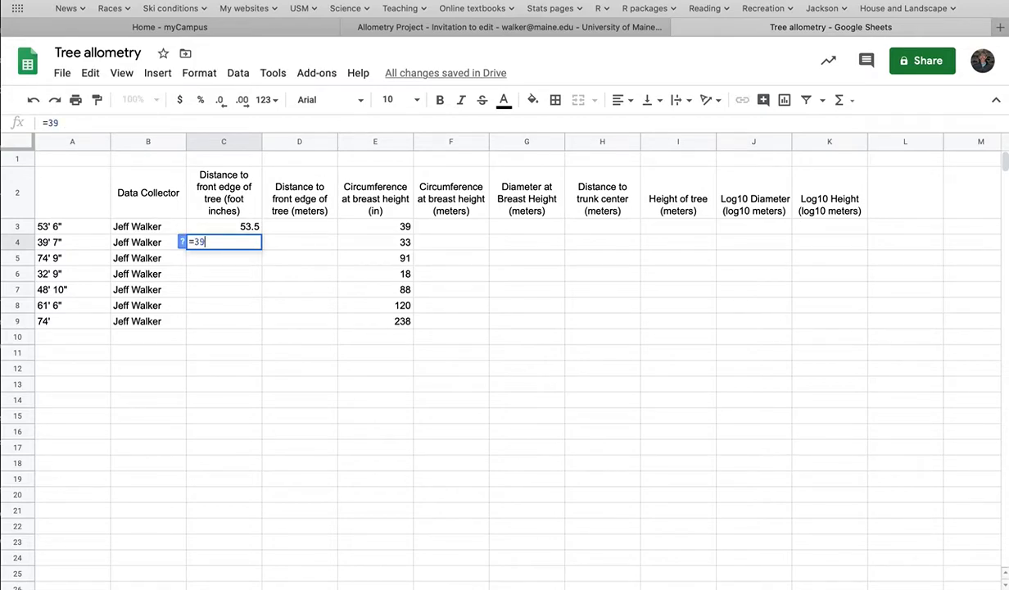
{"action": "type", "text": "+"}
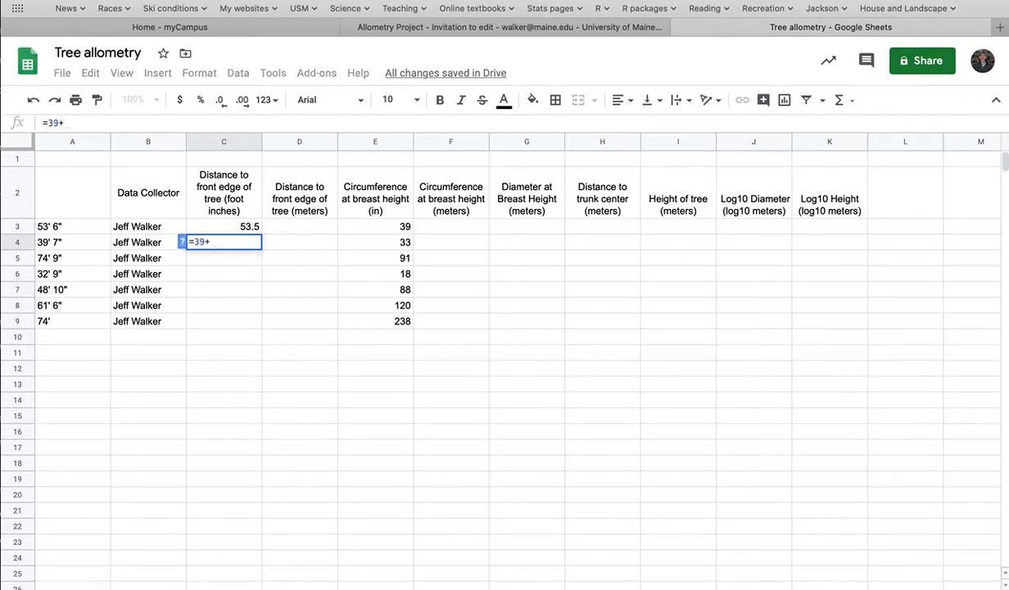
{"action": "type", "text": "7/12"}
{"action": "key", "text": "Return"}
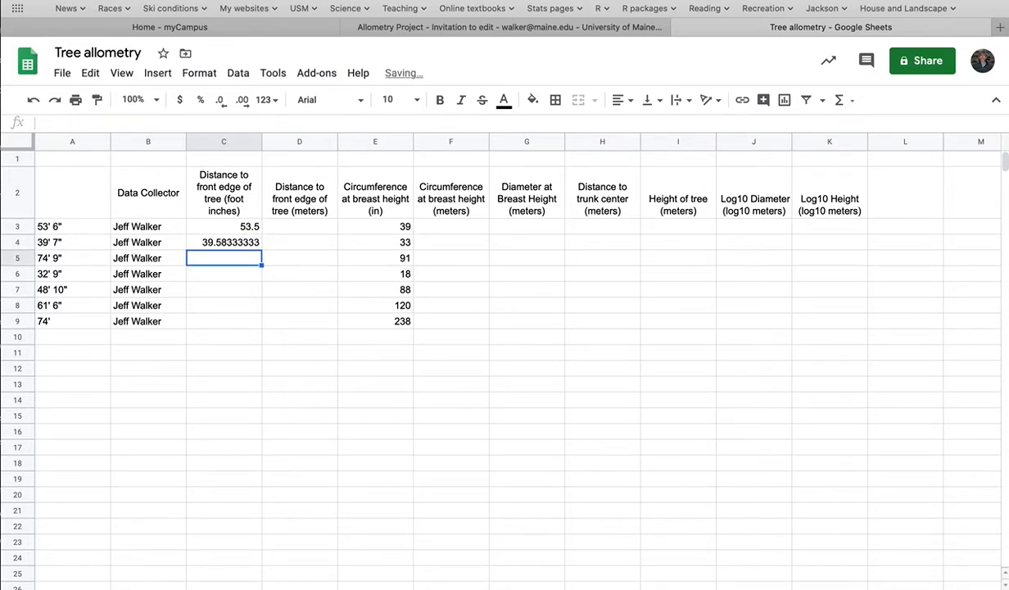
{"action": "type", "text": "="}
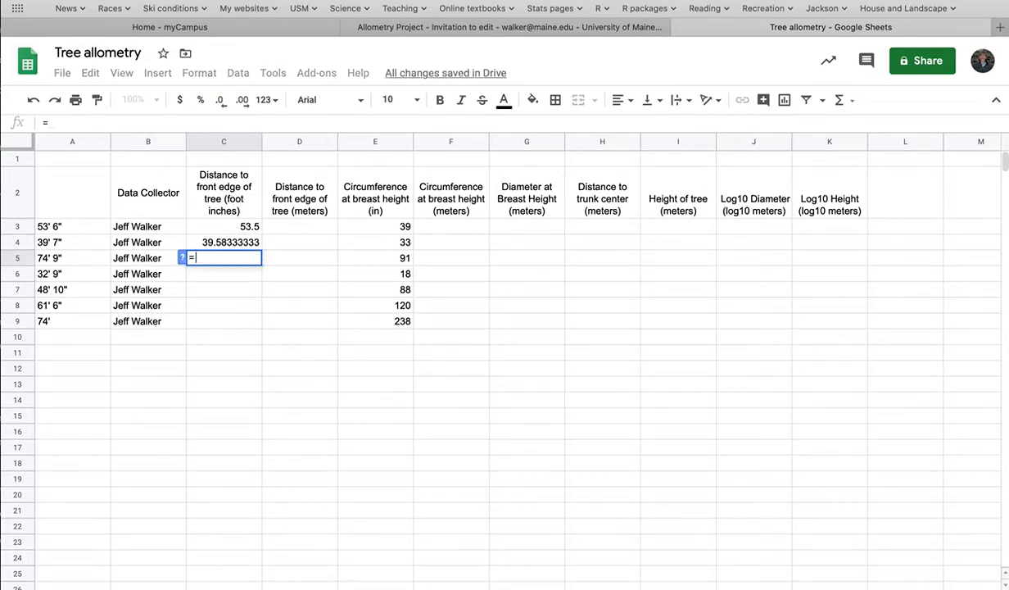
{"action": "type", "text": "74"}
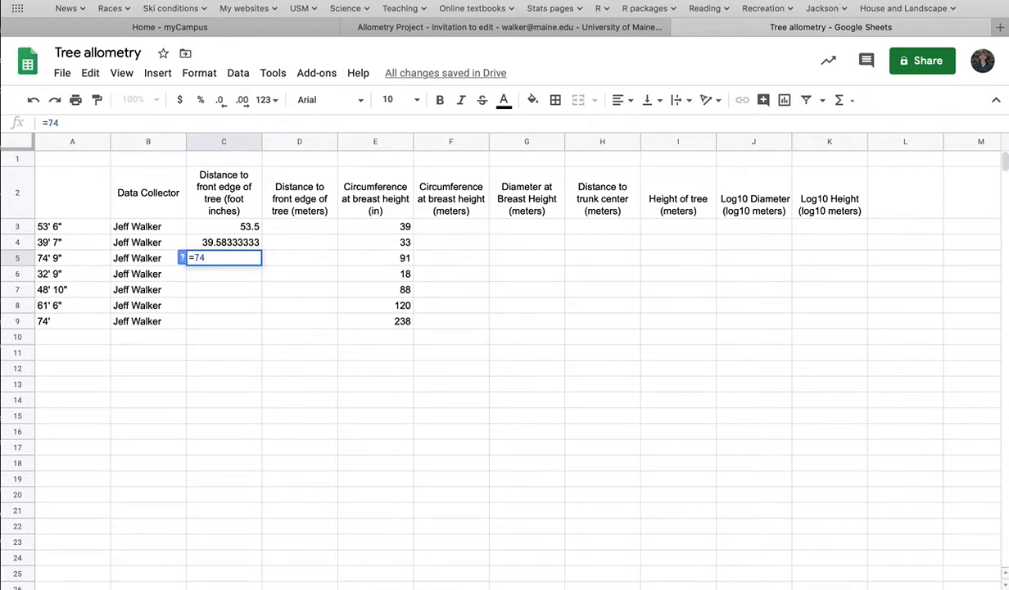
{"action": "type", "text": "+9/12"}
{"action": "key", "text": "Return"}
Step: Enter 32+9/12 in cell C6 without an equals sign and the formula =48+10/12 in cell C7
{"action": "type", "text": "3"}
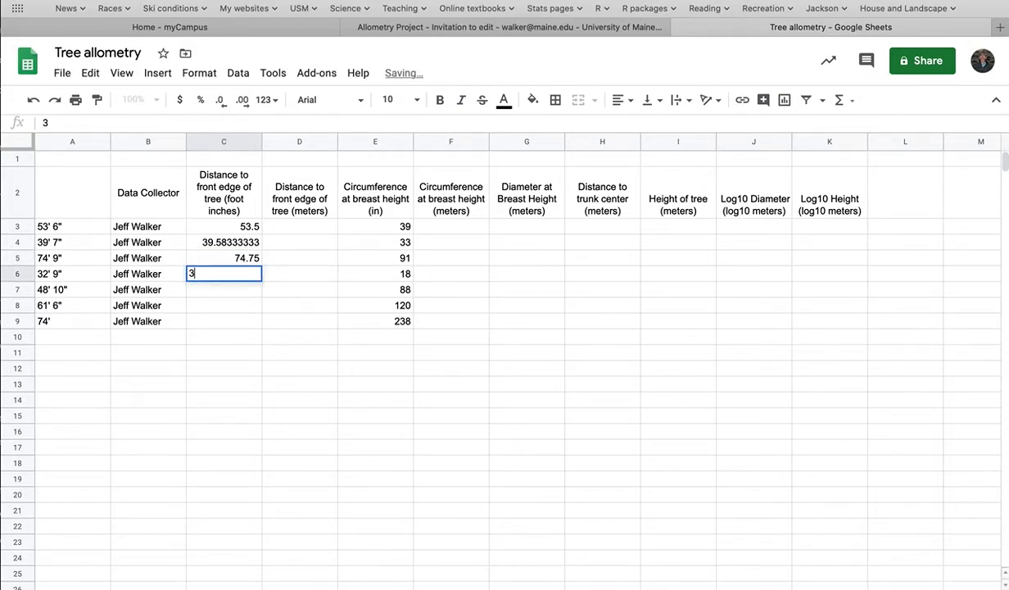
{"action": "type", "text": "2+9"}
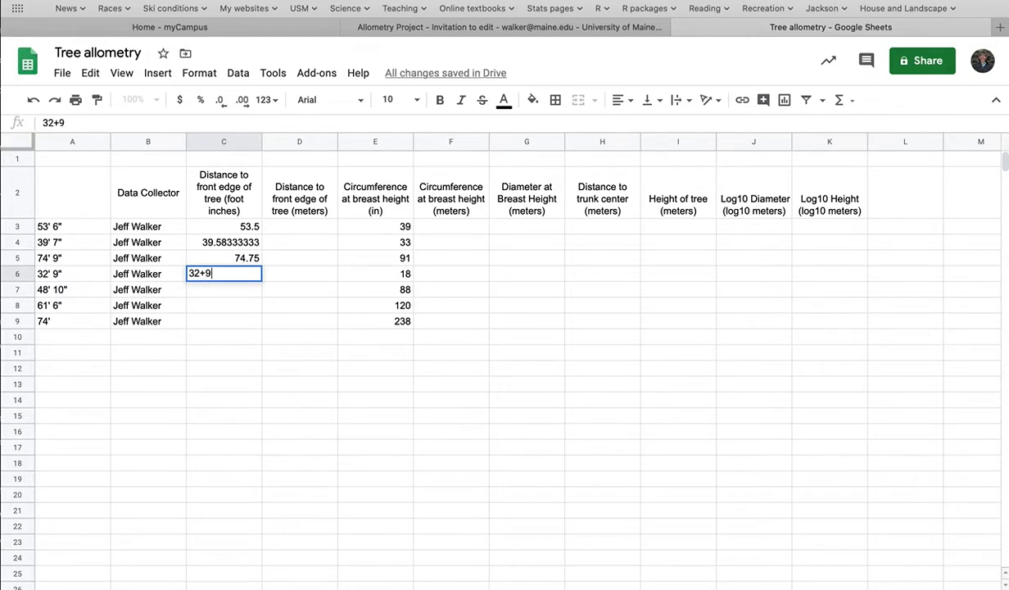
{"action": "type", "text": "/12"}
{"action": "key", "text": "Return"}
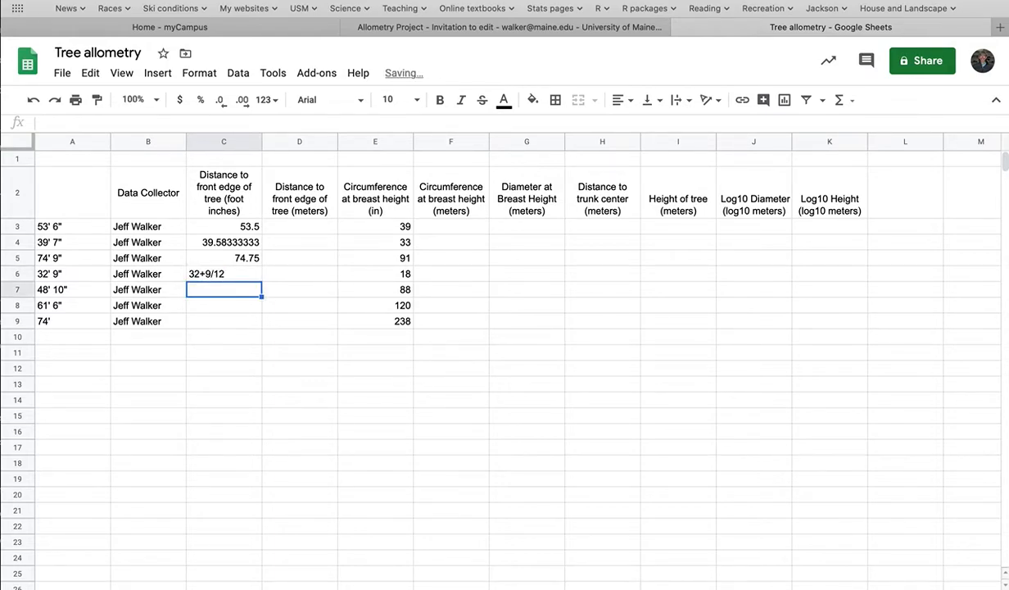
{"action": "type", "text": "=48+"}
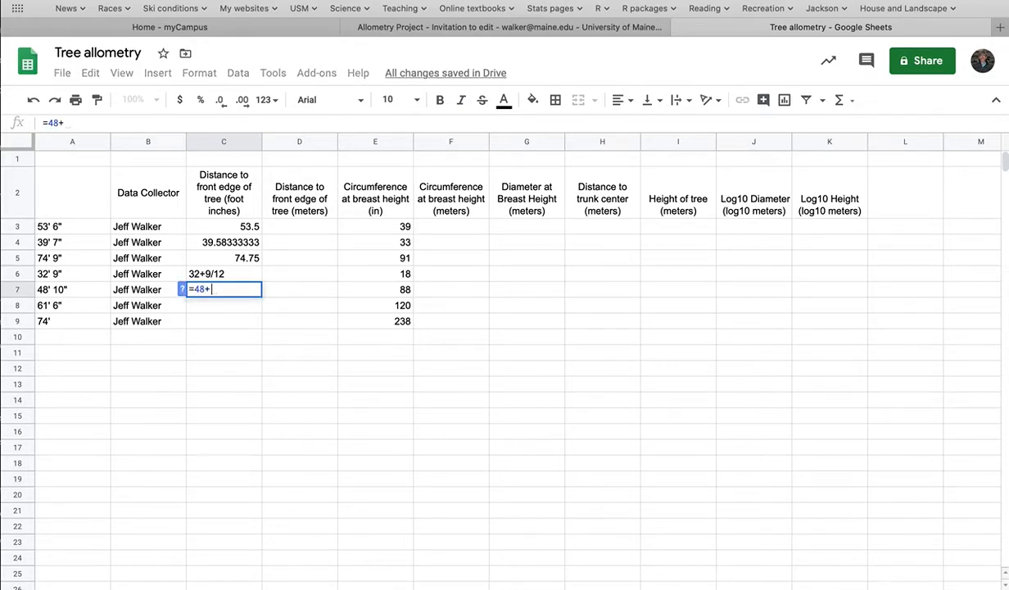
{"action": "type", "text": "10/12"}
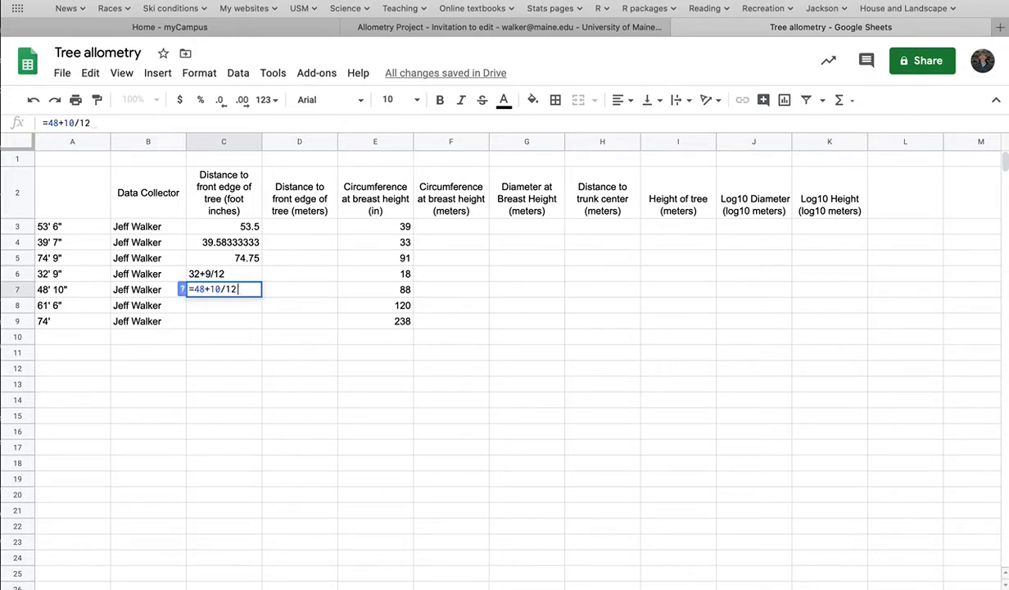
{"action": "key", "text": "Return"}
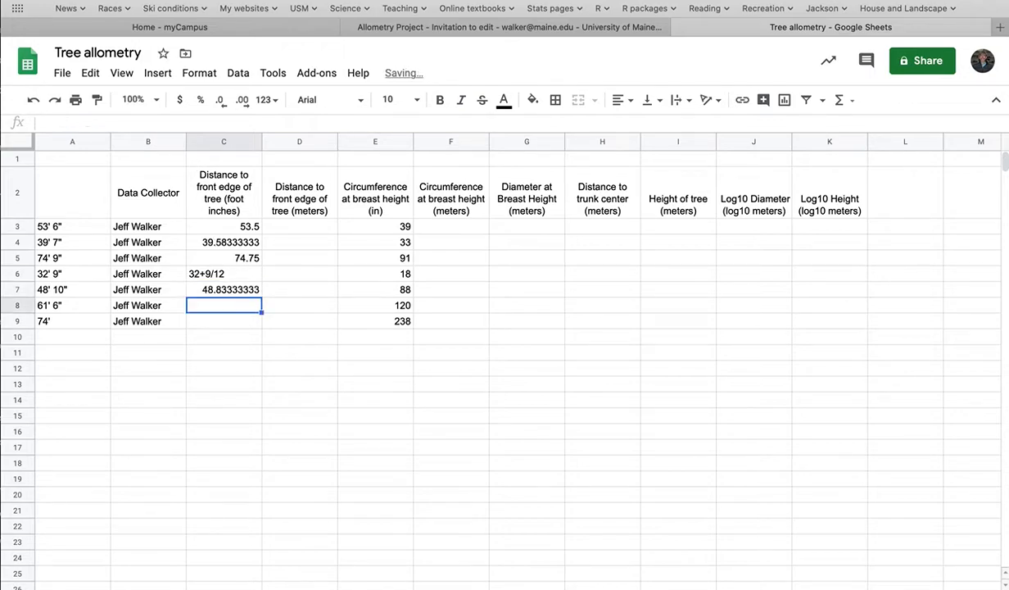
Step: Turn the text entry in cell C6 into a formula by adding a leading equals sign, giving =32+9/12
{"action": "left_click", "coordinate": [231, 273]}
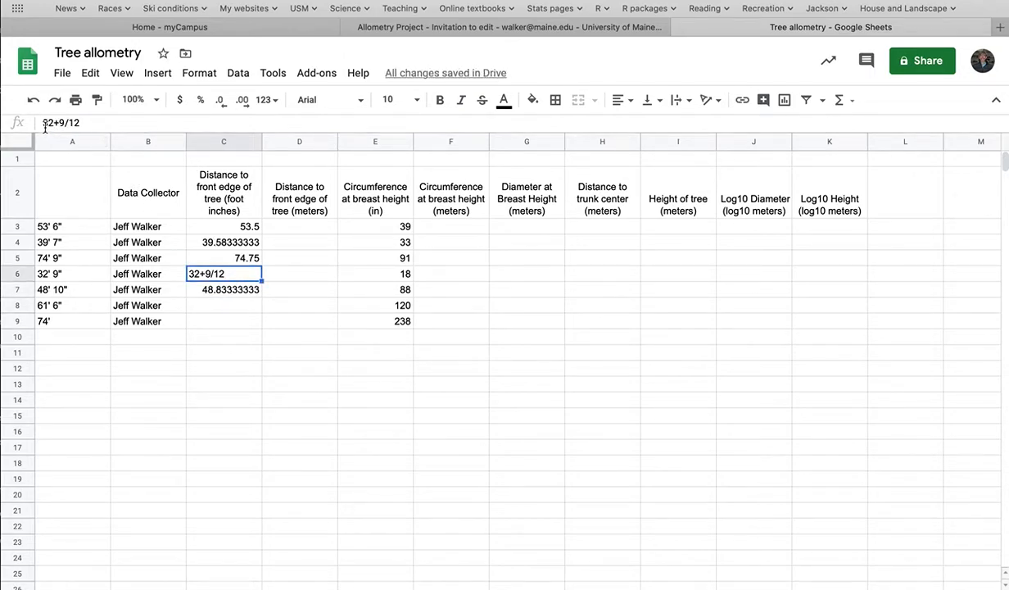
{"action": "type", "text": "="}
{"action": "key", "text": "Return"}
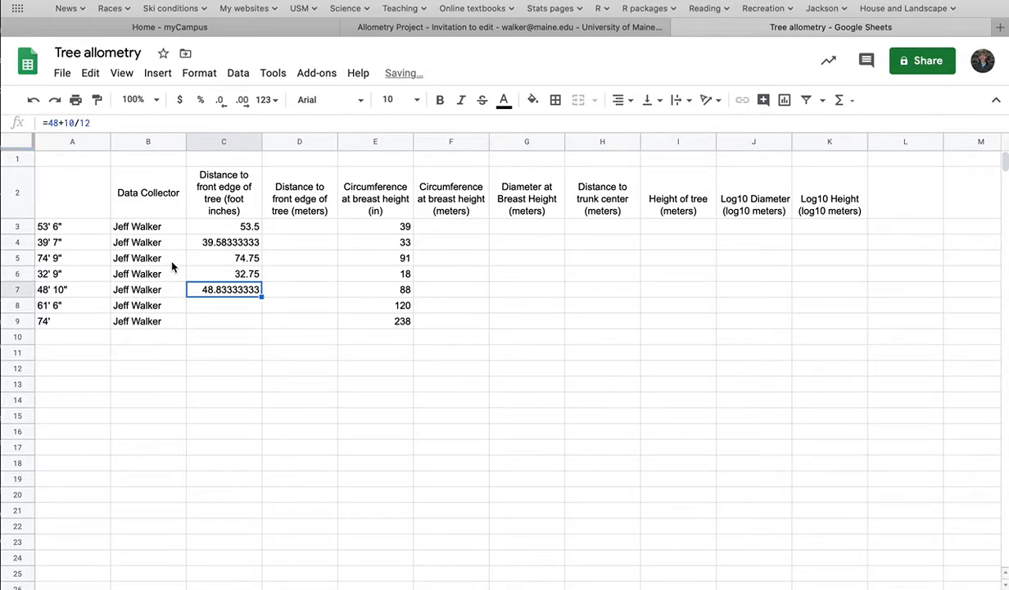
Step: Enter the decimal feet formulas =61+6/12 in cell C8 and =74+0/12 in cell C9
{"action": "left_click", "coordinate": [230, 306]}
{"action": "type", "text": "="}
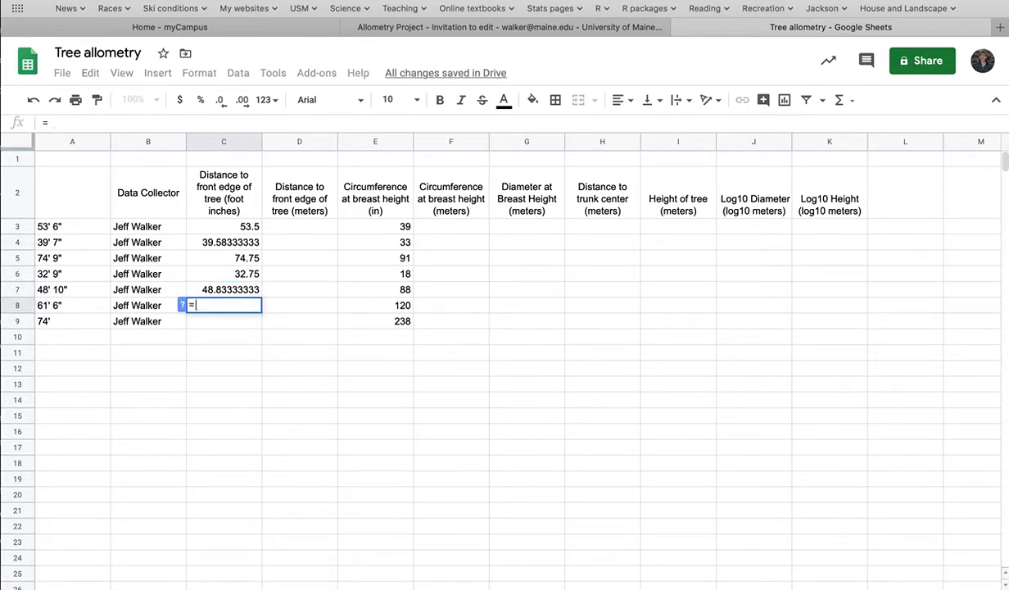
{"action": "type", "text": "61+6/12"}
{"action": "key", "text": "Return"}
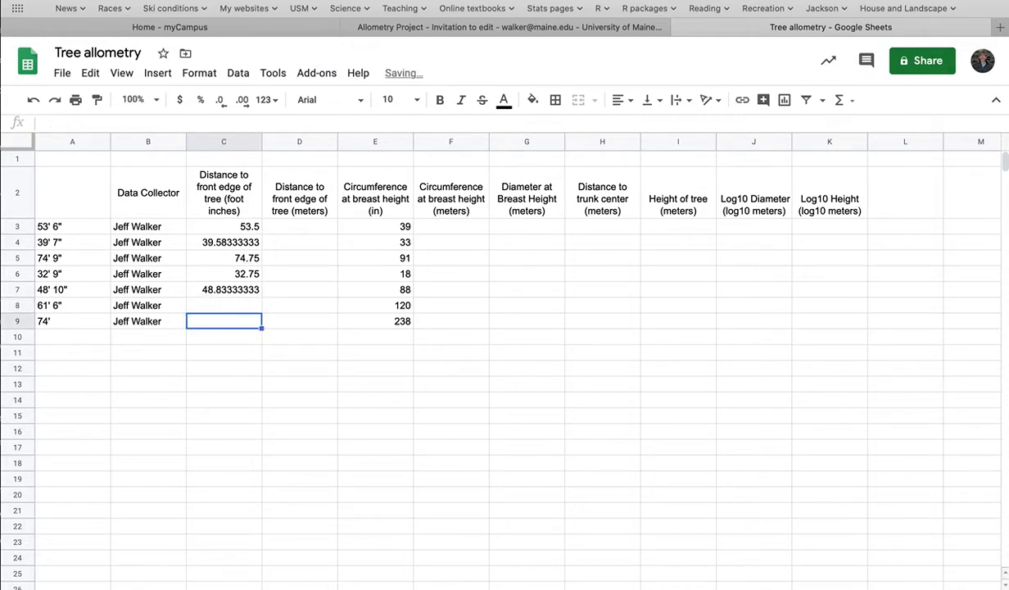
{"action": "type", "text": "=7"}
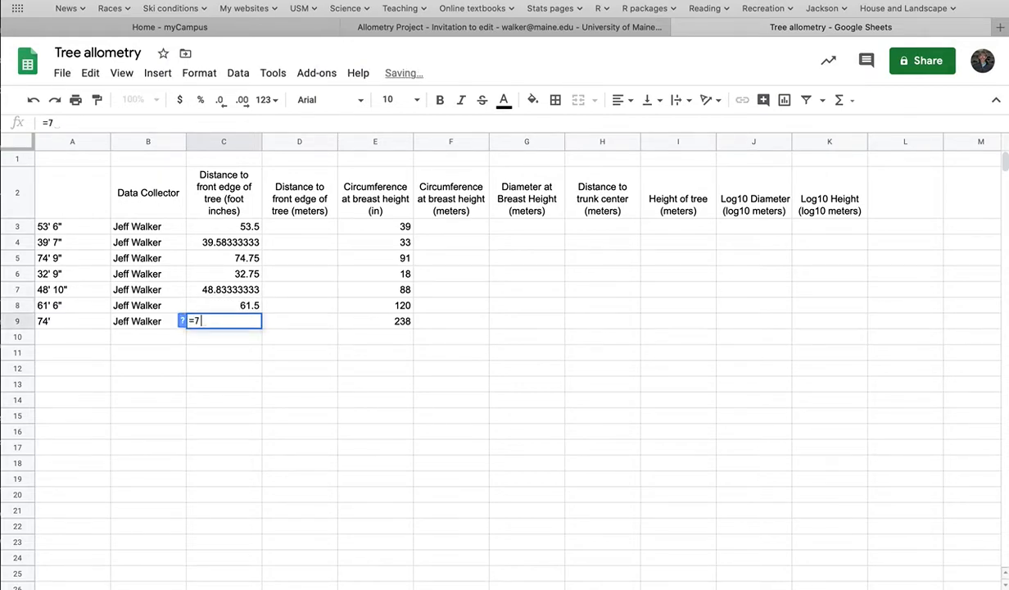
{"action": "type", "text": "4+"}
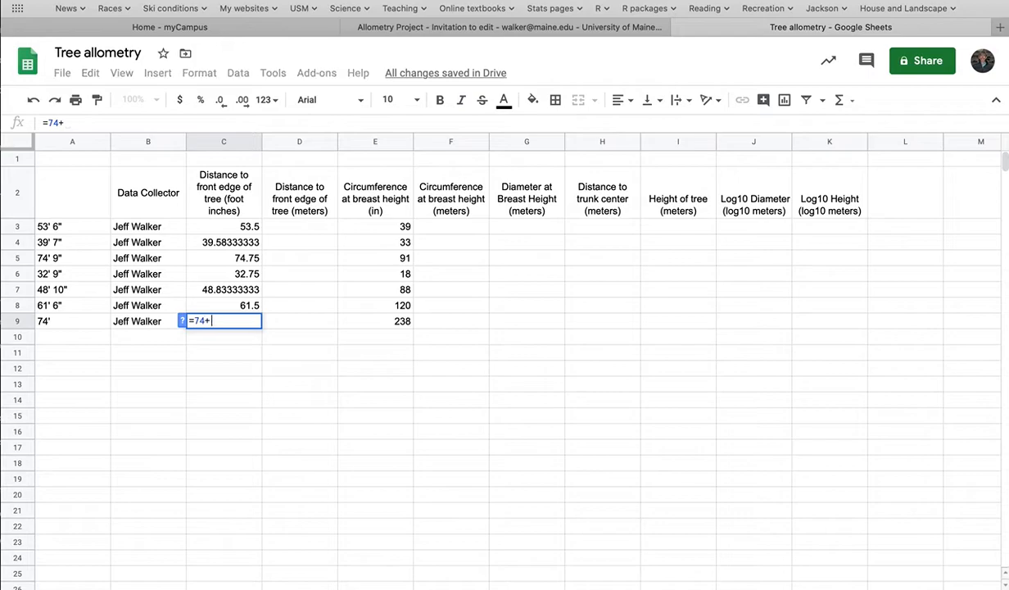
{"action": "type", "text": "0/12"}
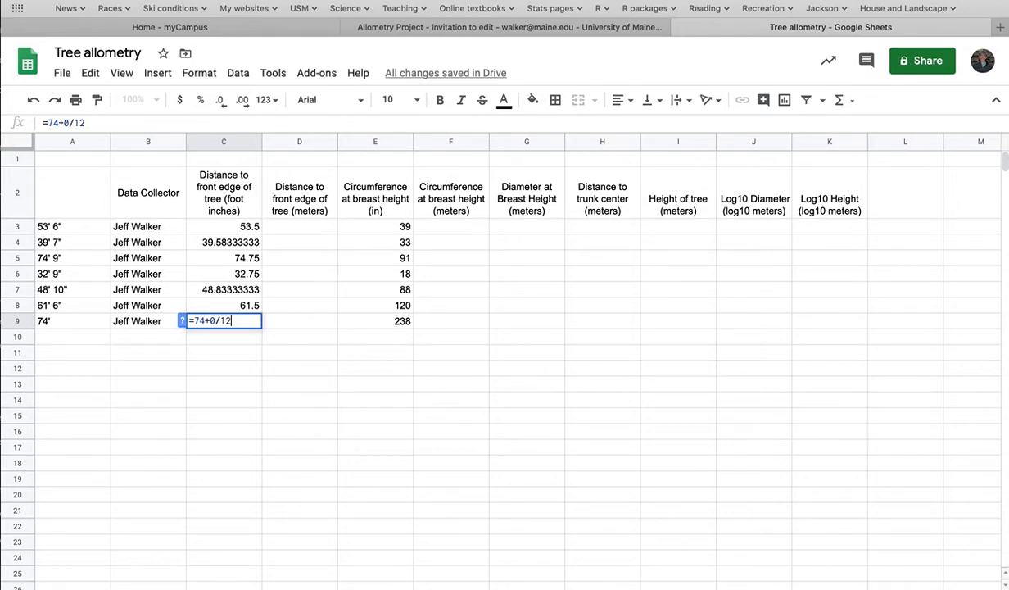
{"action": "key", "text": "Return"}
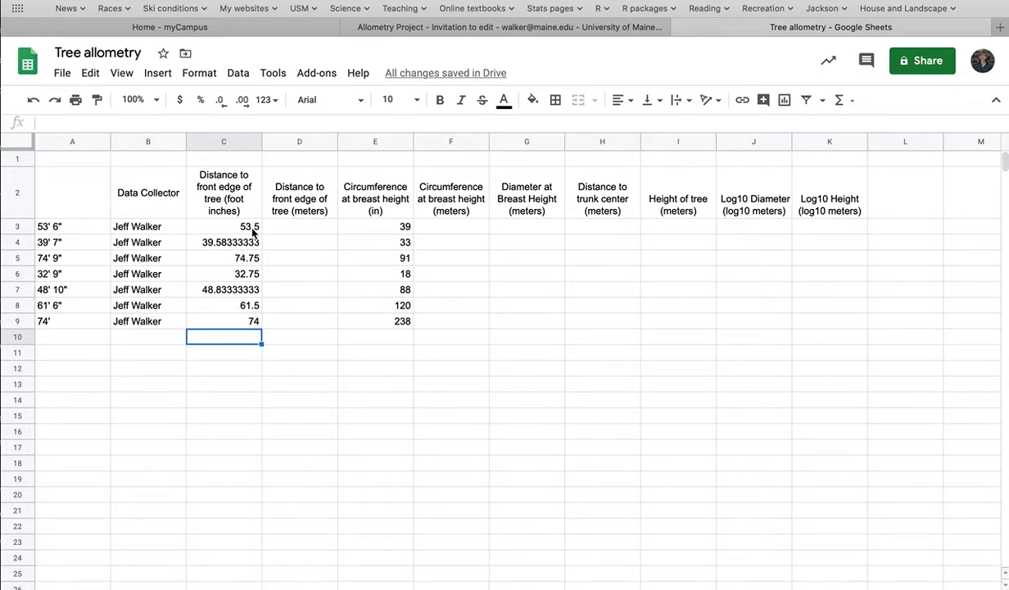
Step: Select cell D3 for the first distance in meters and open the Google home page in a new browser tab
{"action": "left_click", "coordinate": [220, 227]}
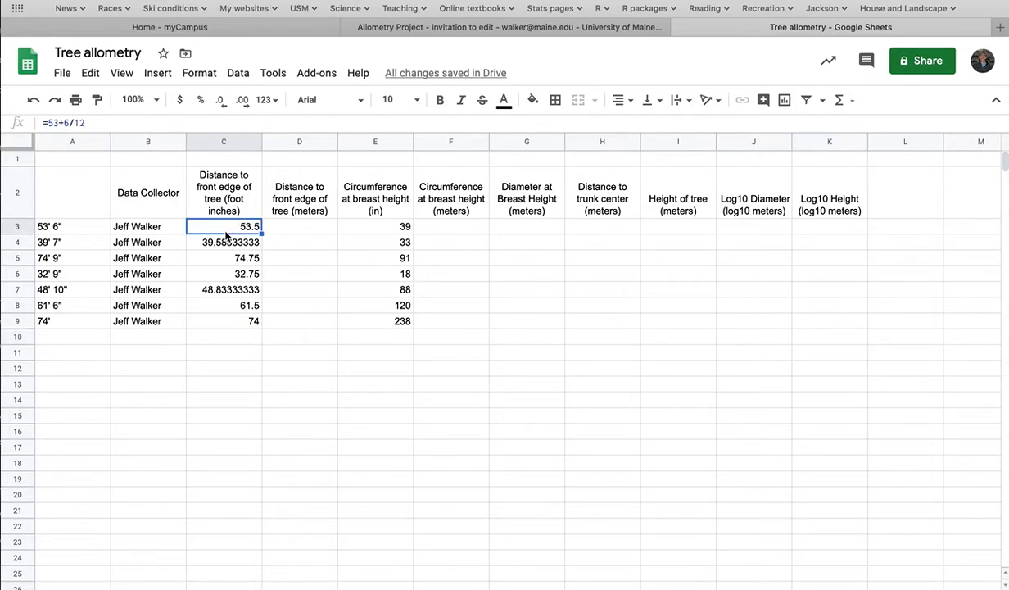
{"action": "left_click", "coordinate": [290, 227]}
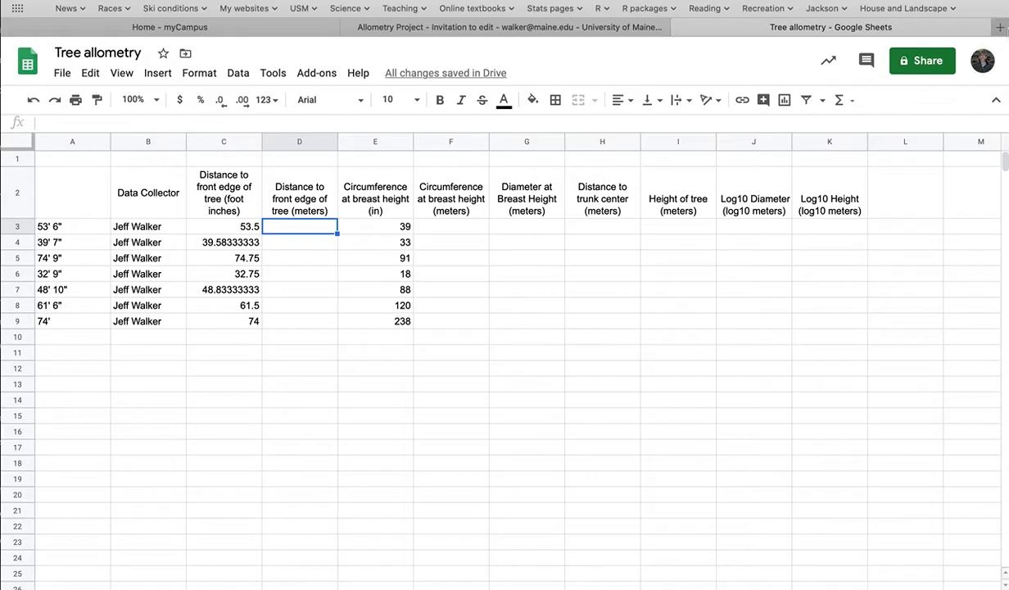
{"action": "left_click", "coordinate": [1000, 27]}
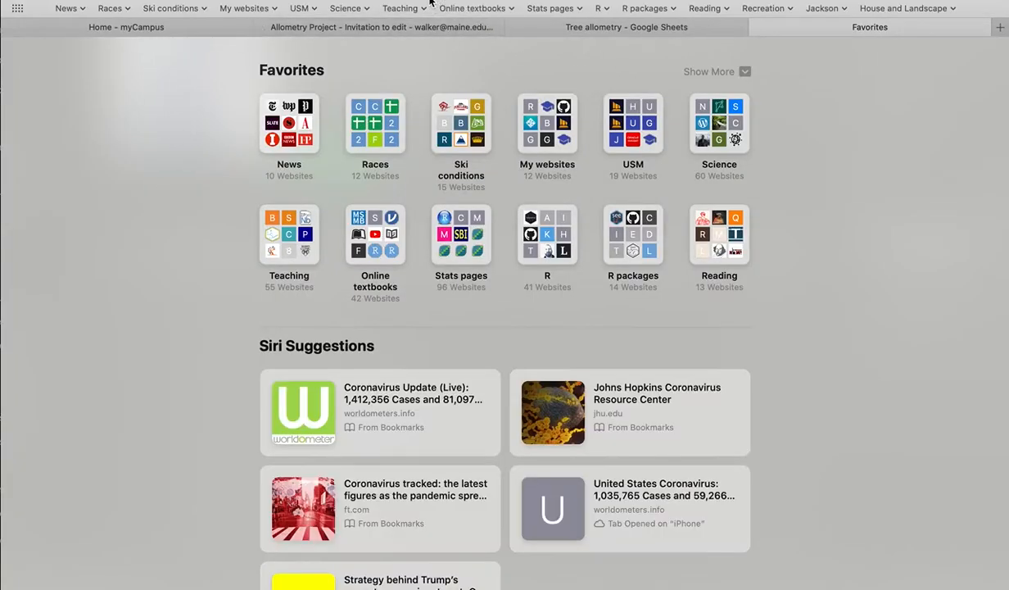
{"action": "type", "text": "5"}
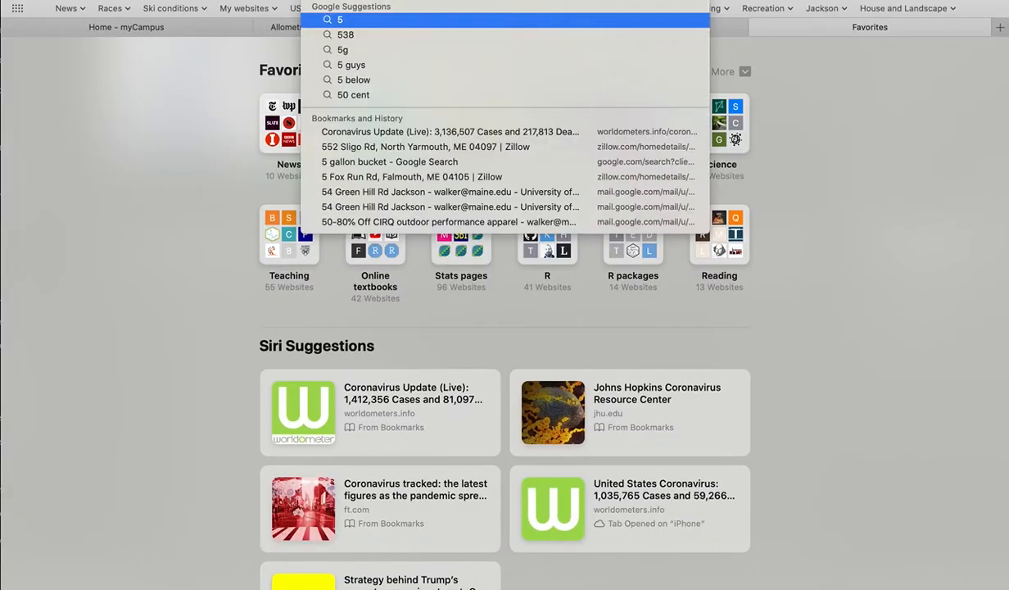
{"action": "type", "text": "3"}
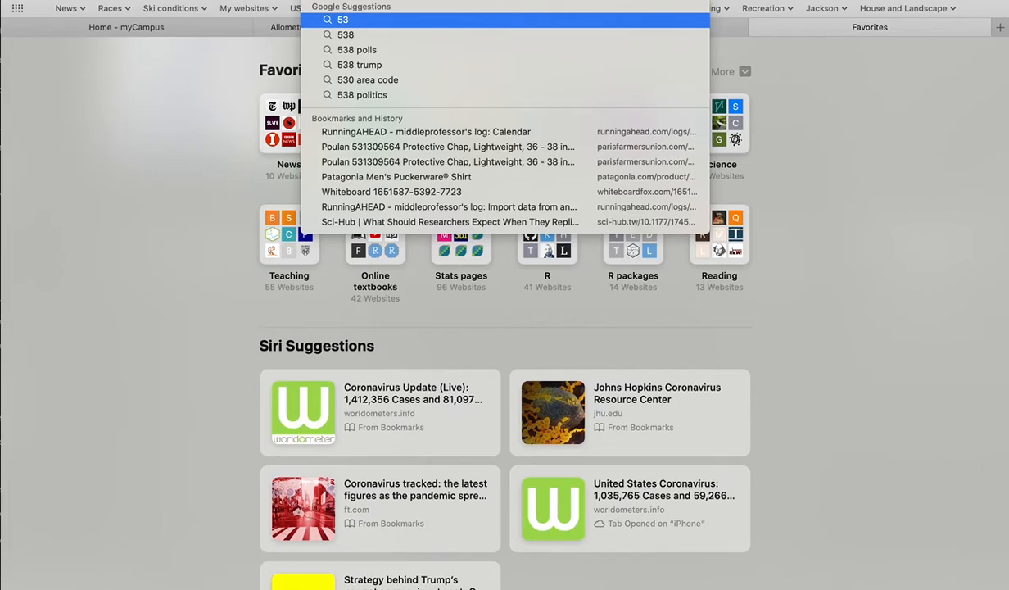
{"action": "key", "text": "Return"}
{"action": "type", "text": "g"}
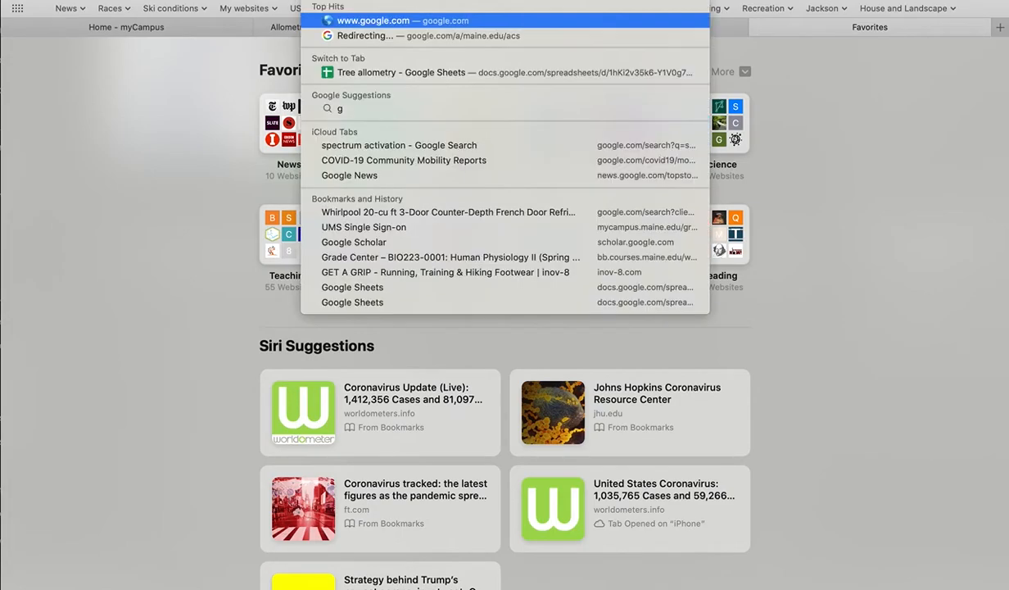
{"action": "key", "text": "Return"}
Step: Search Google for "53.5 feet in meters"
{"action": "left_click", "coordinate": [389, 296]}
{"action": "type", "text": "53."}
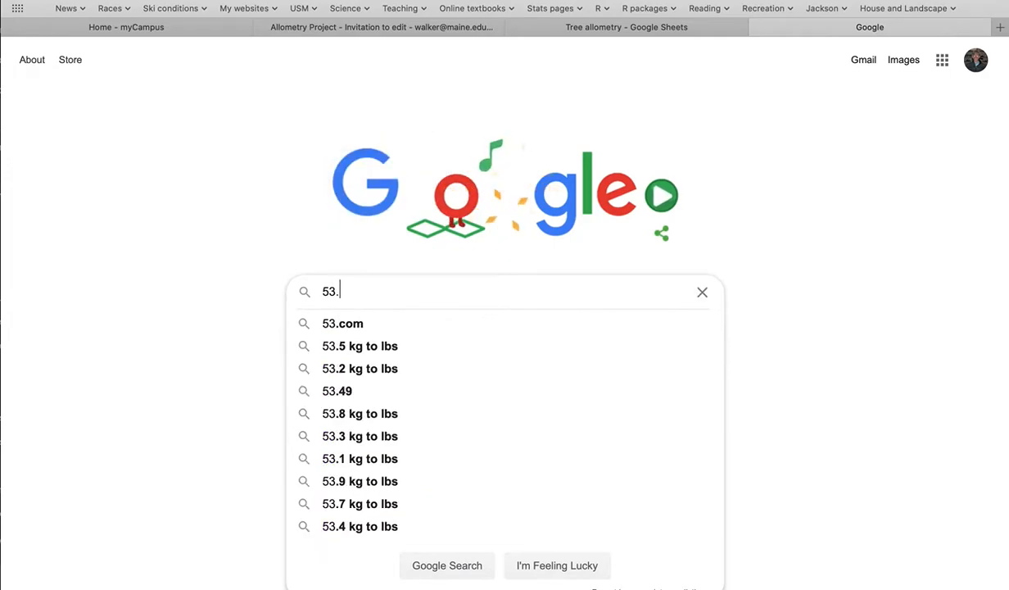
{"action": "type", "text": "5 feet in meters"}
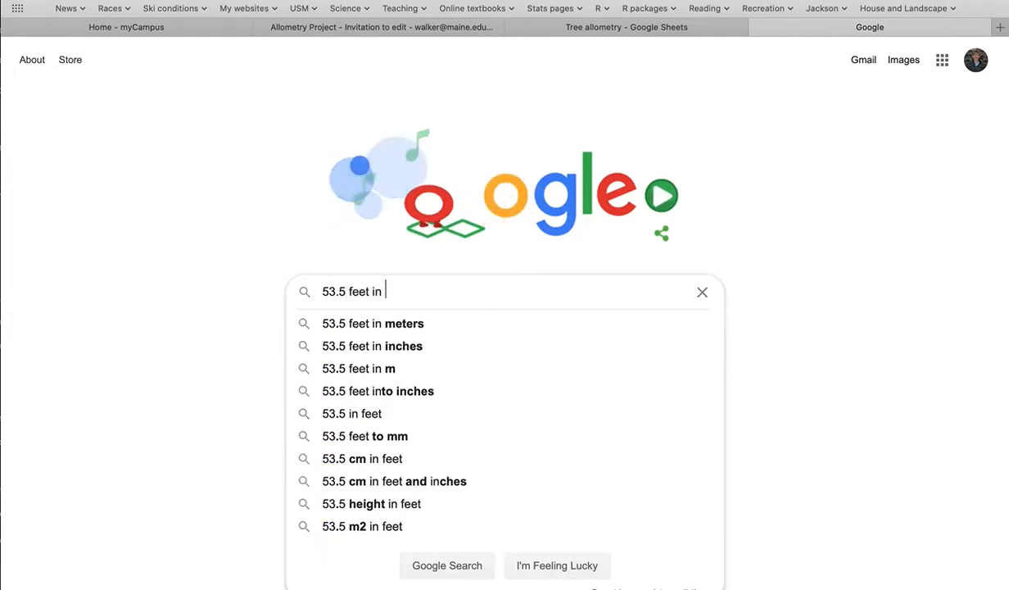
{"action": "key", "text": "Return"}
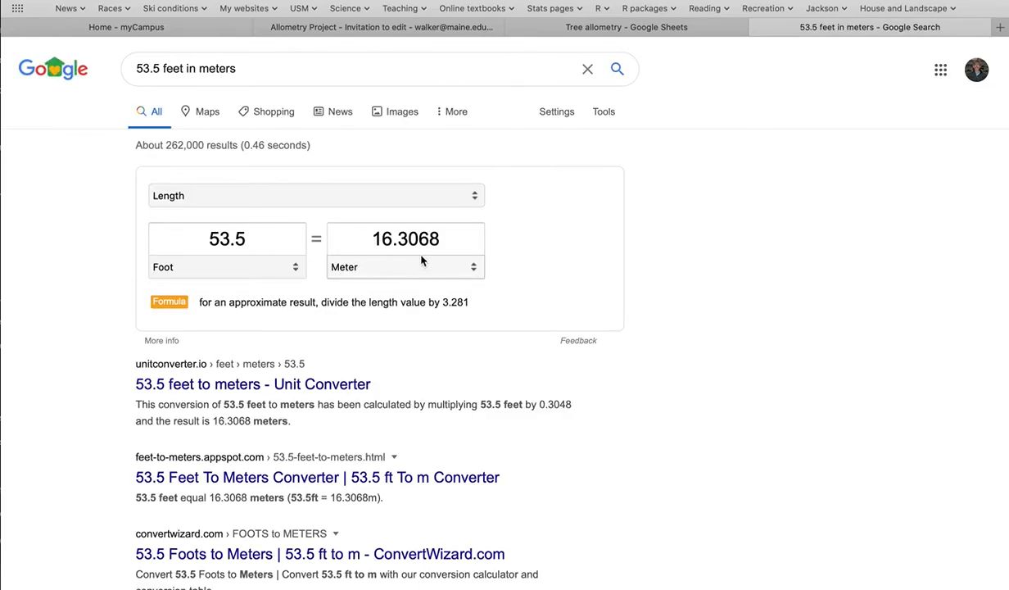
Step: Return to the Tree allometry sheet and enter 16.3068 in cell D3 as a plain number
{"action": "left_click", "coordinate": [631, 29]}
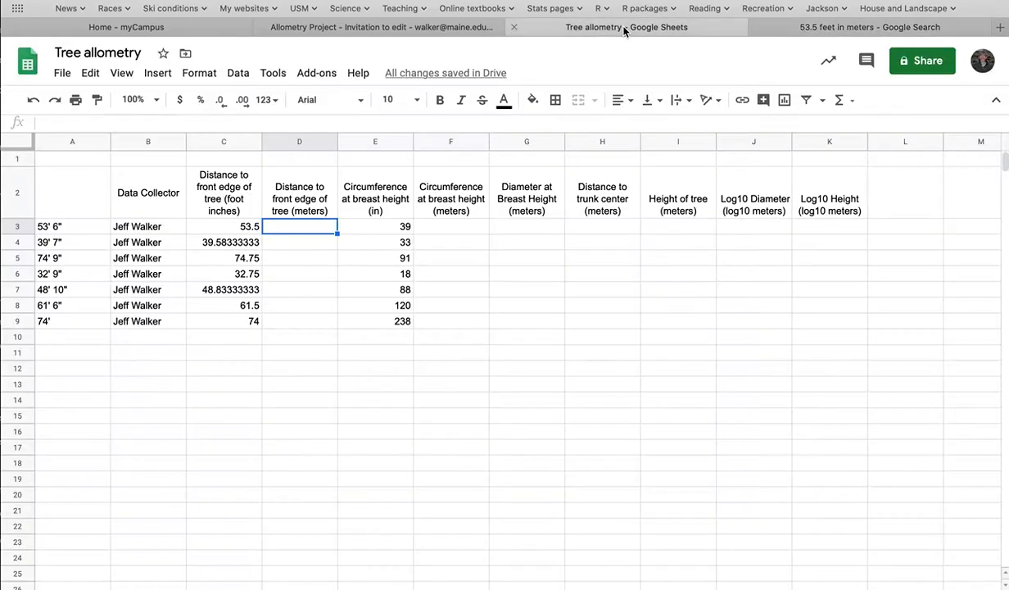
{"action": "type", "text": "16"}
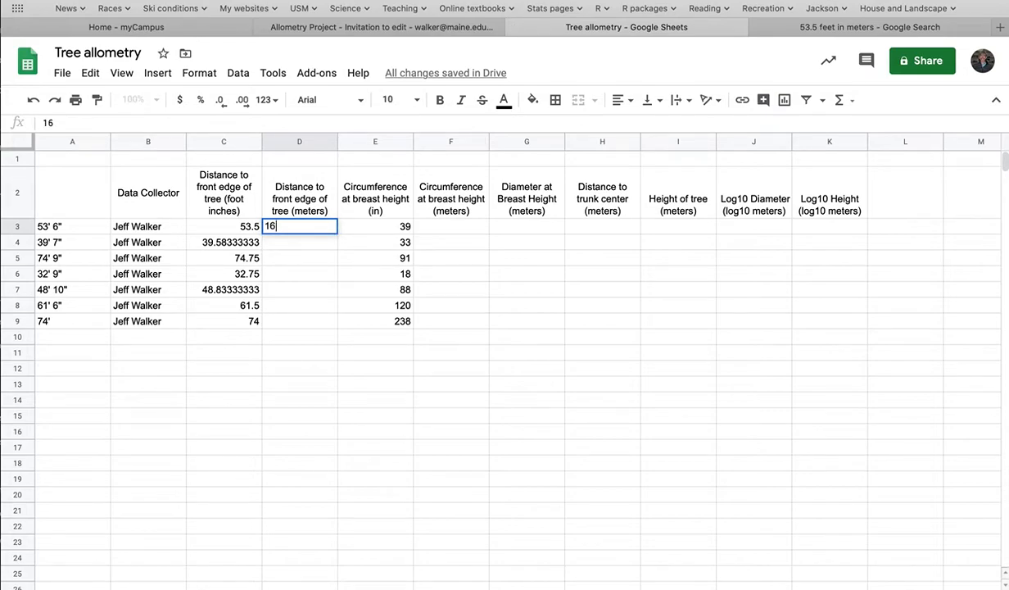
{"action": "type", "text": ".3068"}
{"action": "key", "text": "Return"}
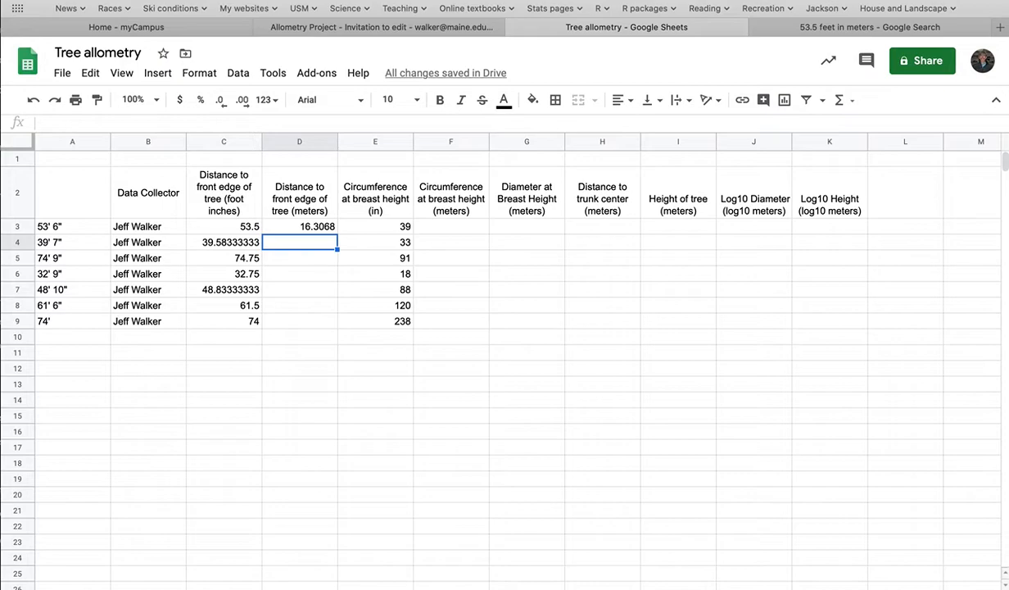
Step: Go back to the Google search results and convert 1 foot to meters in the length converter
{"action": "left_click", "coordinate": [836, 27]}
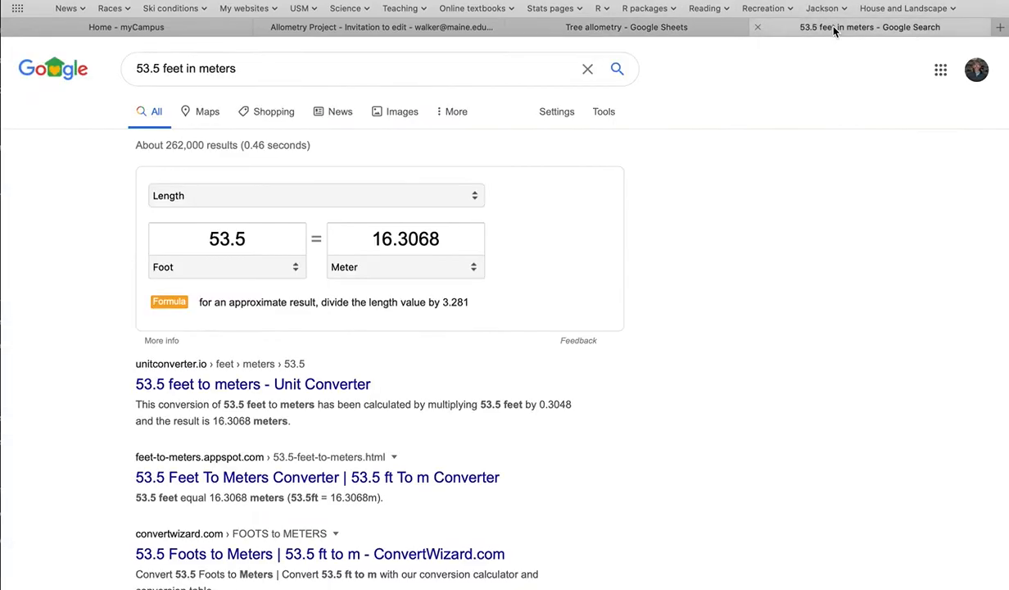
{"action": "left_click_drag", "start_coordinate": [259, 236], "coordinate": [185, 234]}
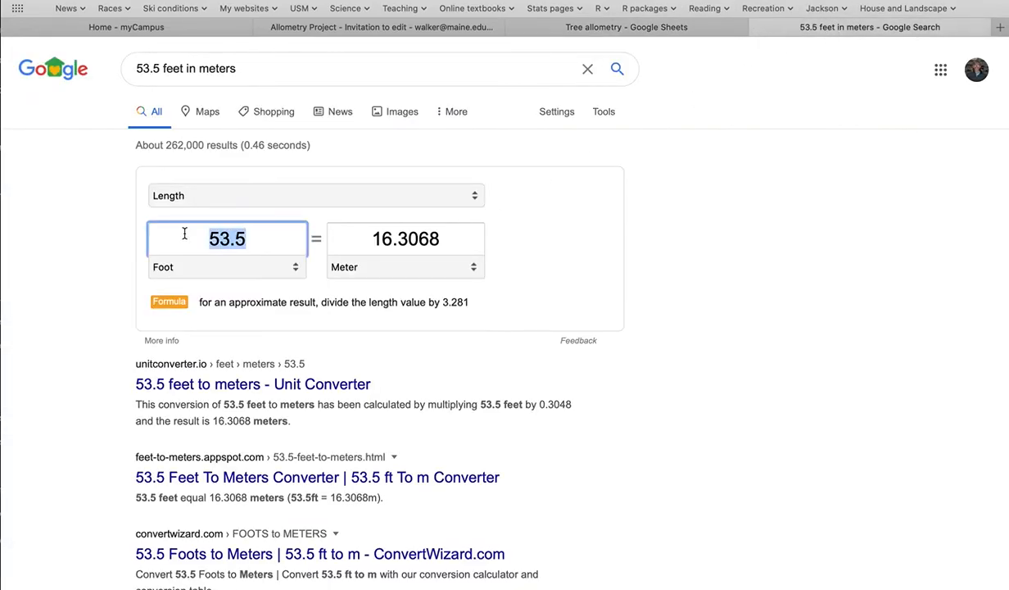
{"action": "type", "text": "1"}
{"action": "key", "text": "Return"}
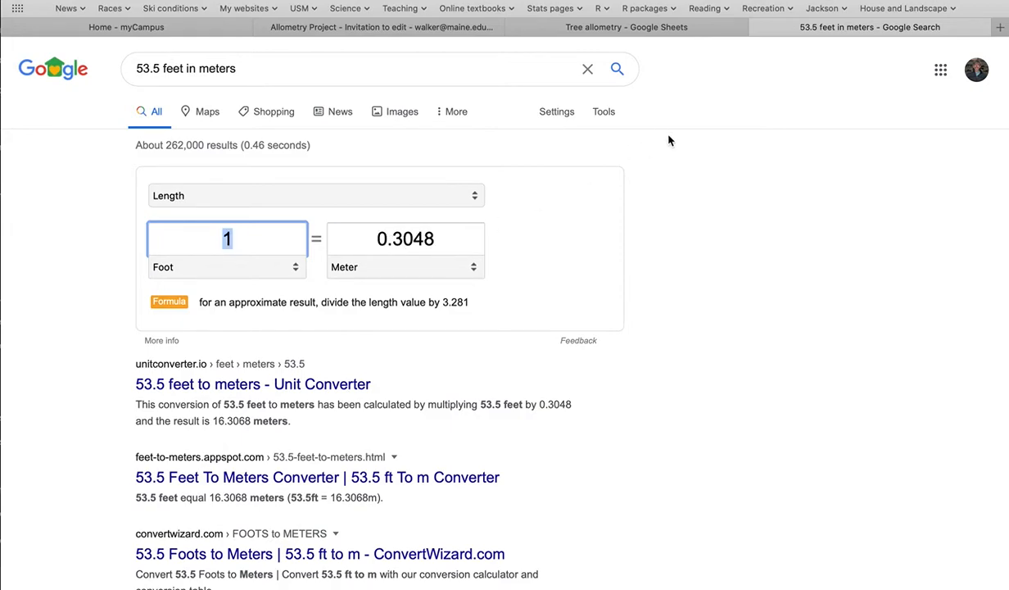
Step: Return to the Tree allometry sheet and replace the number in cell D3 with the formula =C3*.3048
{"action": "left_click", "coordinate": [652, 27]}
{"action": "left_click", "coordinate": [326, 230]}
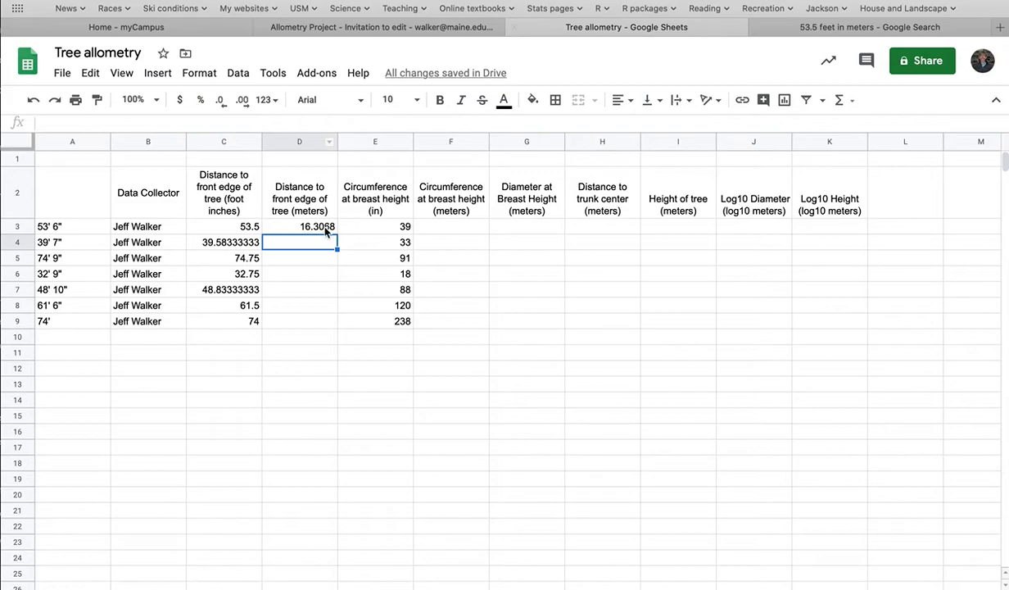
{"action": "type", "text": "="}
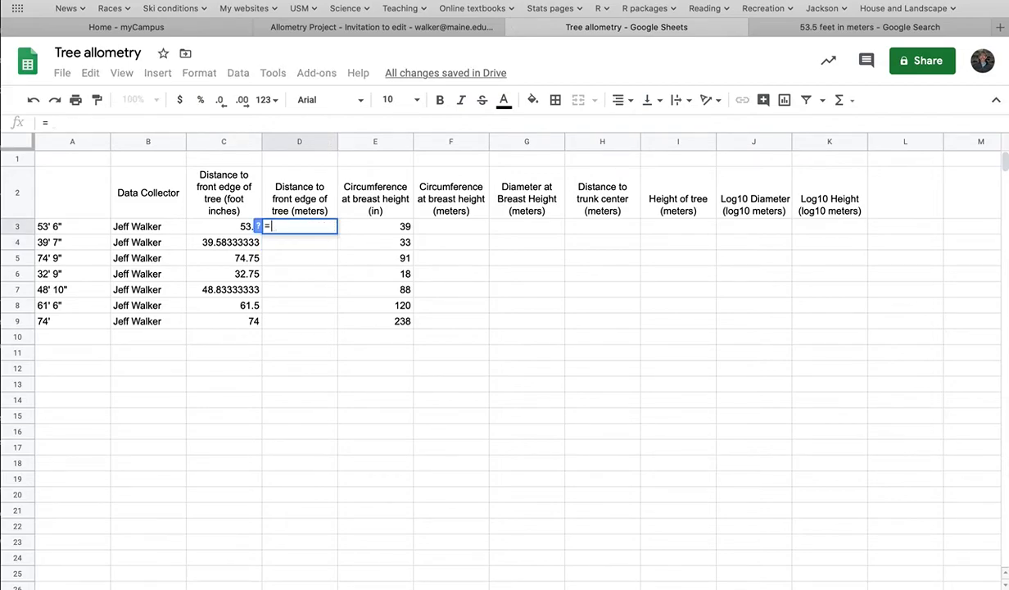
{"action": "left_click", "coordinate": [231, 230]}
{"action": "type", "text": "*.30"}
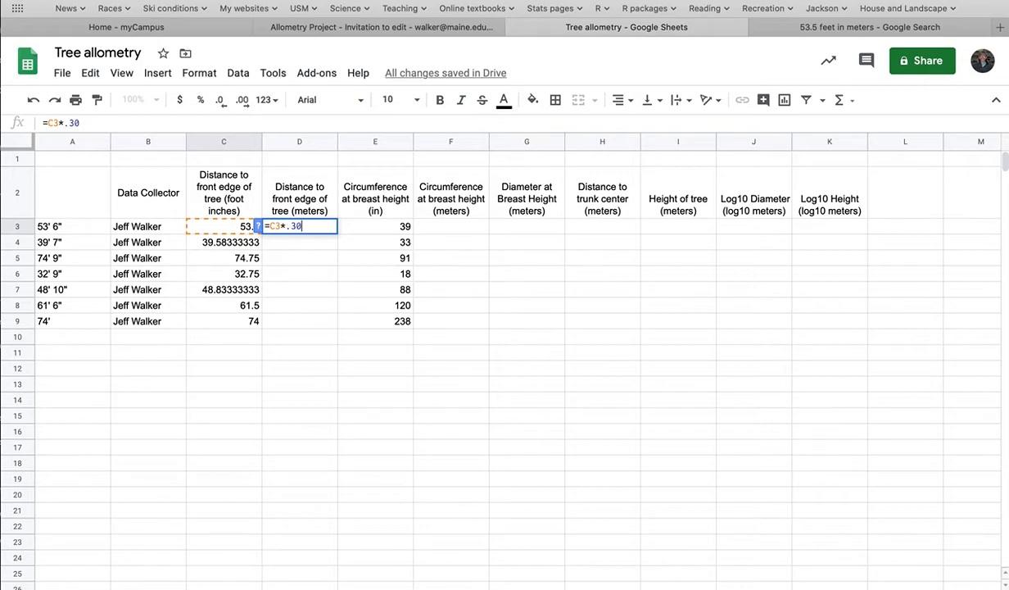
{"action": "type", "text": "48"}
{"action": "key", "text": "Return"}
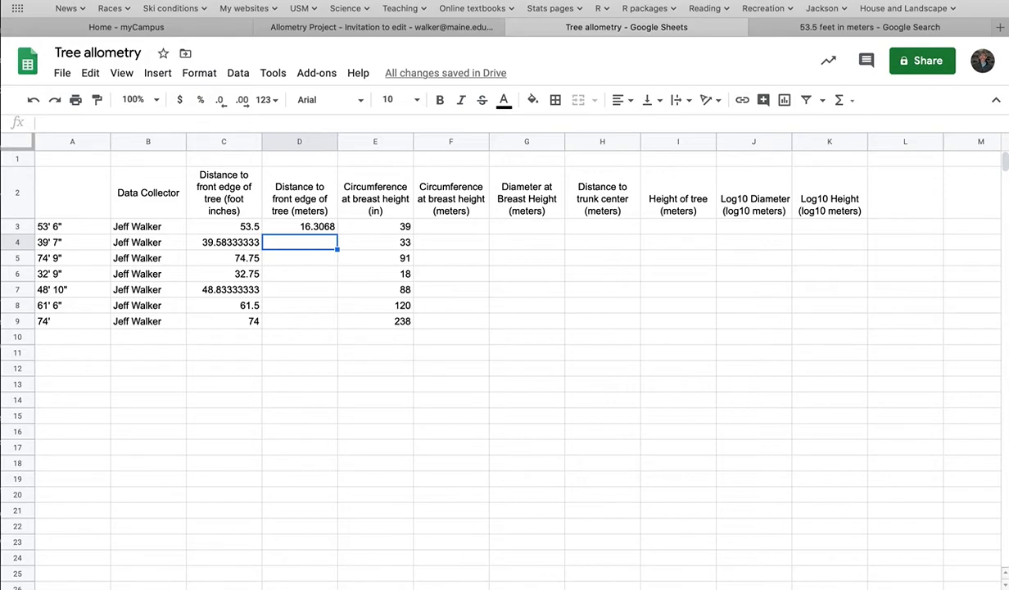
Step: Replace the formula in cell D3 with =C3*12*2.54/100, converting feet to inches, centimeters and meters
{"action": "left_click", "coordinate": [306, 228]}
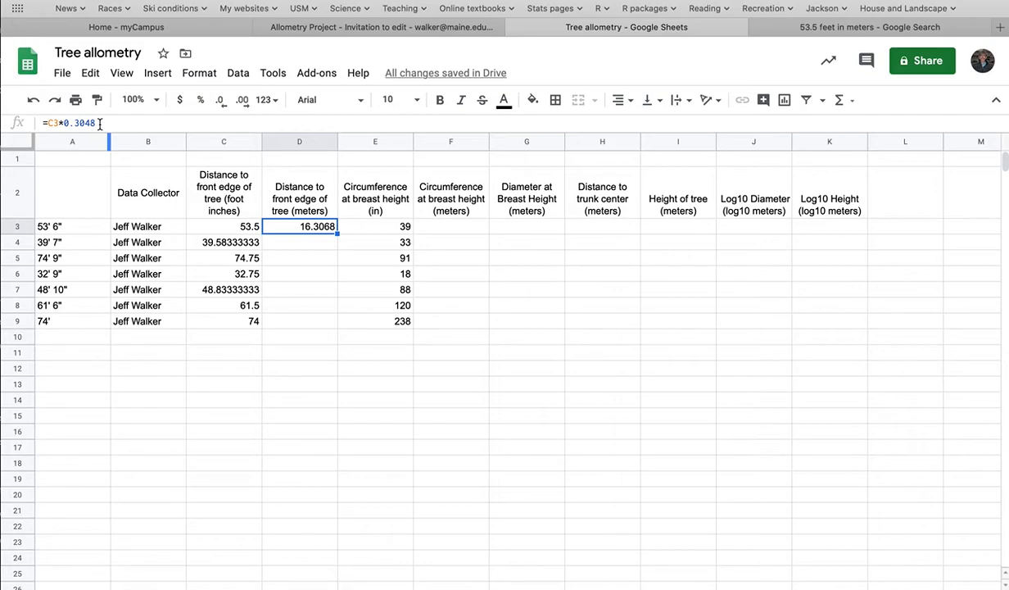
{"action": "type", "text": "="}
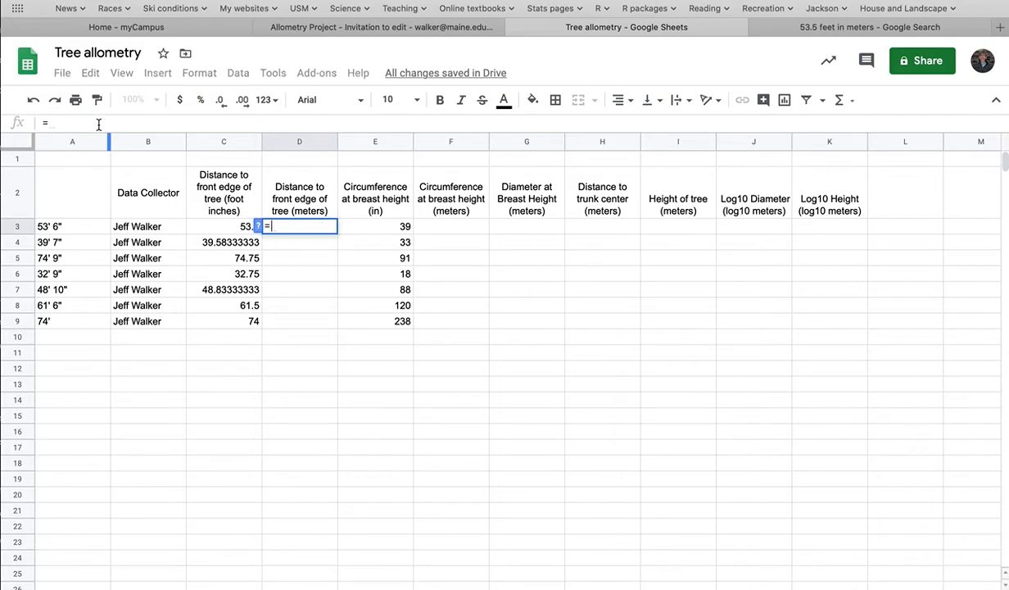
{"action": "left_click", "coordinate": [231, 229]}
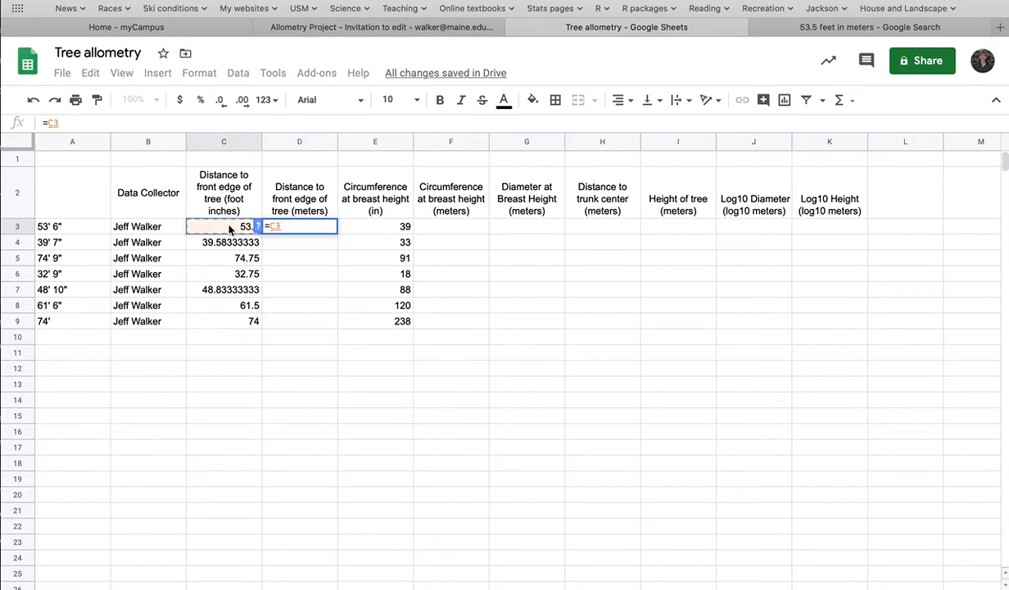
{"action": "type", "text": "*12"}
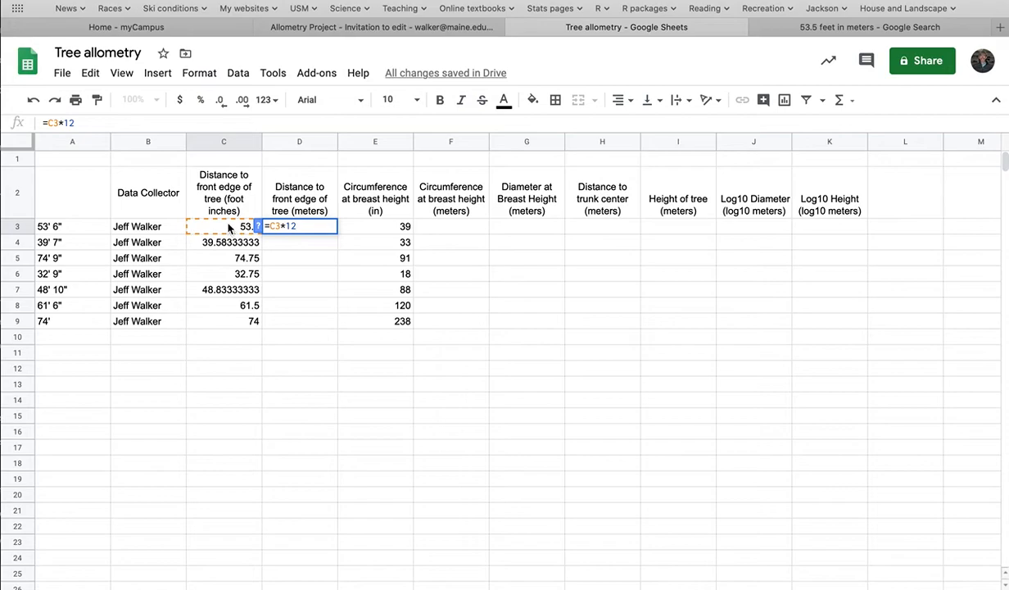
{"action": "type", "text": "*2.54/100"}
{"action": "key", "text": "Return"}
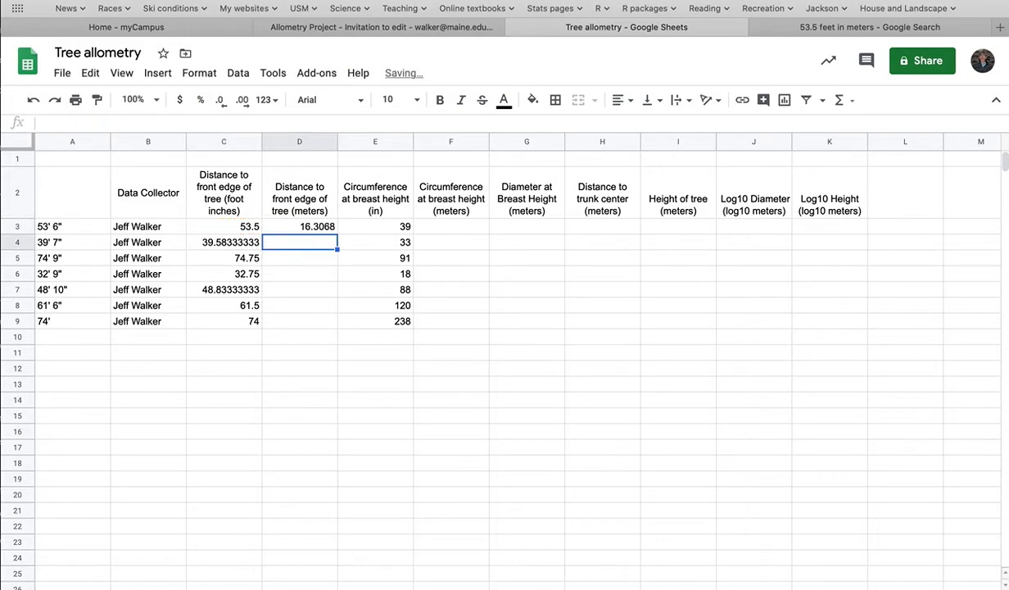
{"action": "left_click", "coordinate": [317, 231]}
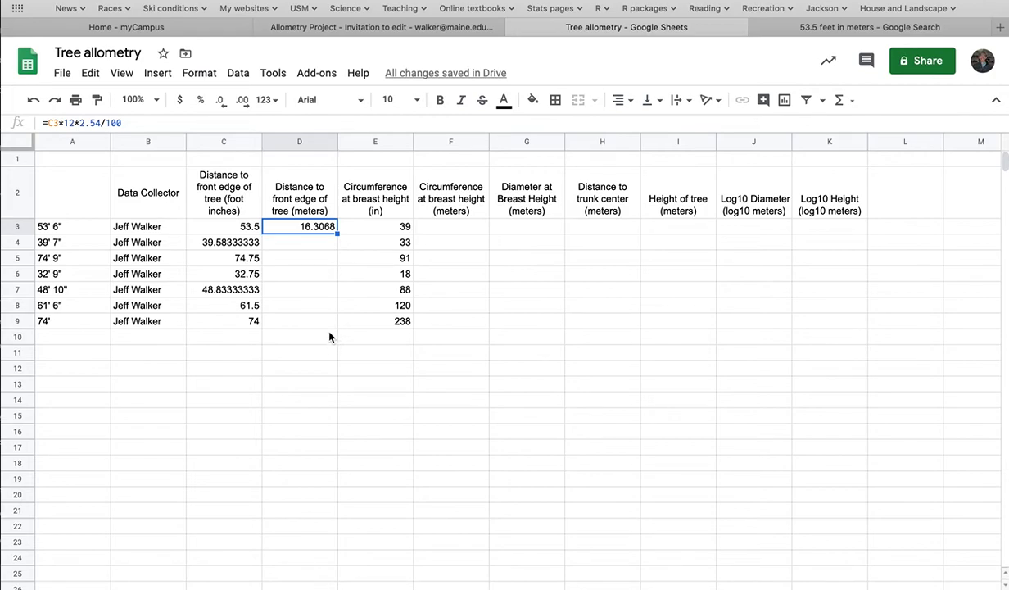
{"action": "left_click", "coordinate": [316, 244]}
{"action": "left_click", "coordinate": [320, 259]}
{"action": "left_click", "coordinate": [321, 275]}
{"action": "left_click", "coordinate": [320, 292]}
{"action": "left_click", "coordinate": [320, 308]}
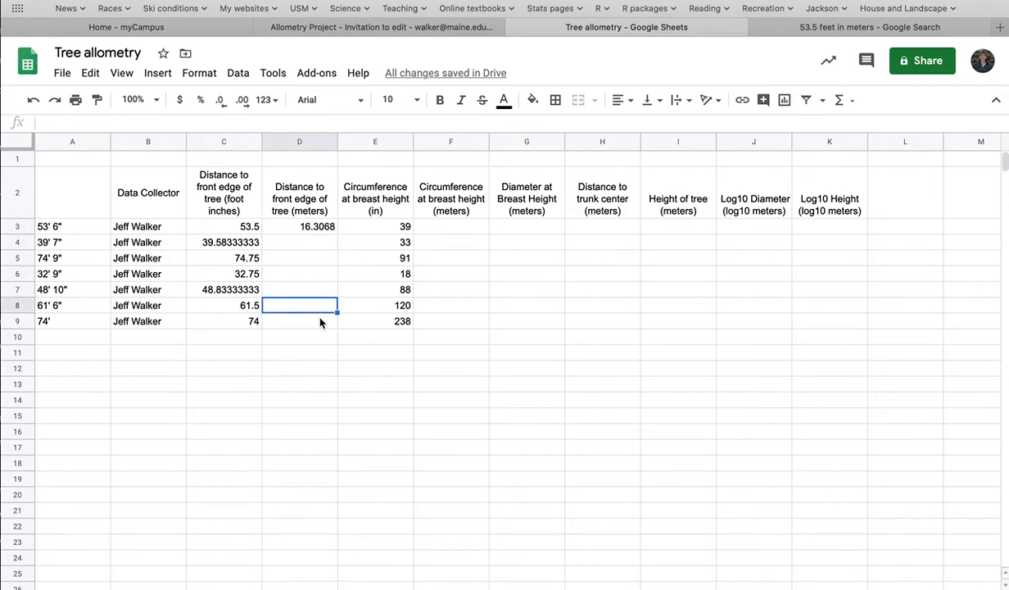
{"action": "left_click", "coordinate": [319, 322]}
Step: Fill the meters formula from cell D3 down through cell D9
{"action": "left_click", "coordinate": [332, 227]}
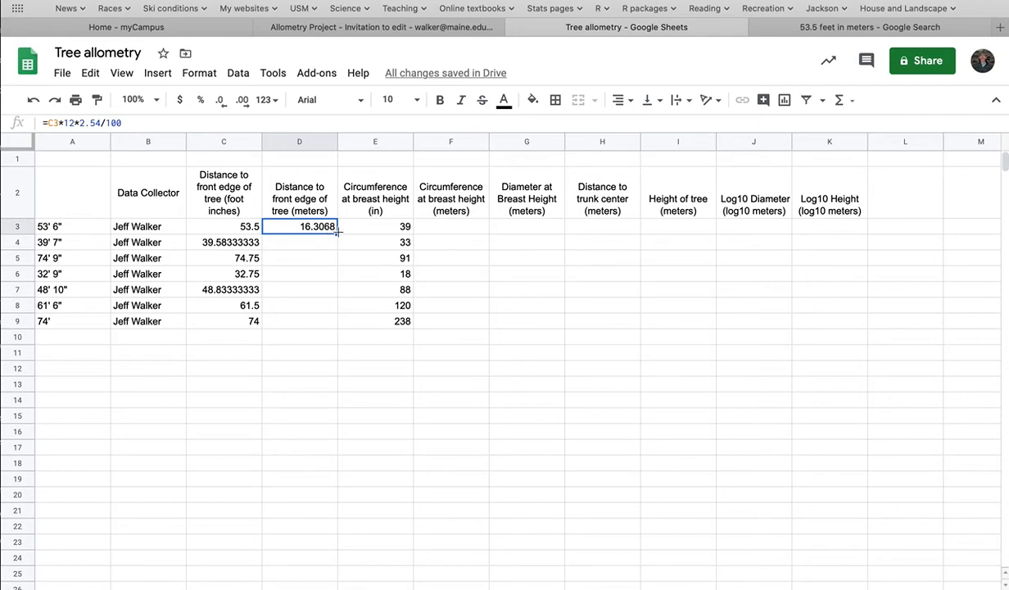
{"action": "left_click_drag", "start_coordinate": [337, 235], "coordinate": [331, 324]}
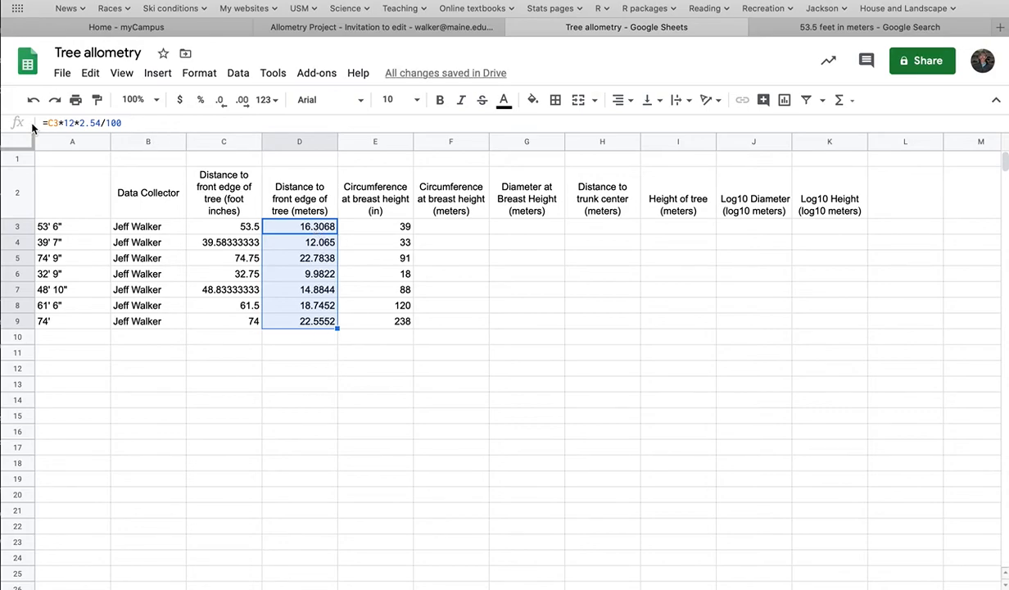
Step: Examine the filled formulas in cells D3 to D9 and compare their cell references with the source distances in column C
{"action": "left_click", "coordinate": [282, 231]}
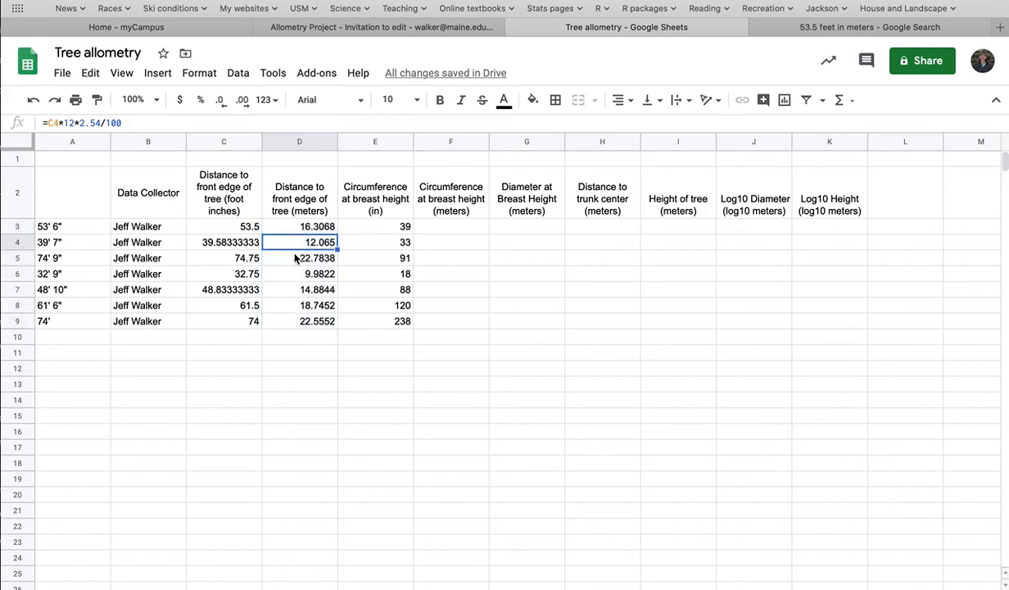
{"action": "left_click", "coordinate": [295, 258]}
{"action": "left_click", "coordinate": [295, 273]}
{"action": "left_click", "coordinate": [295, 289]}
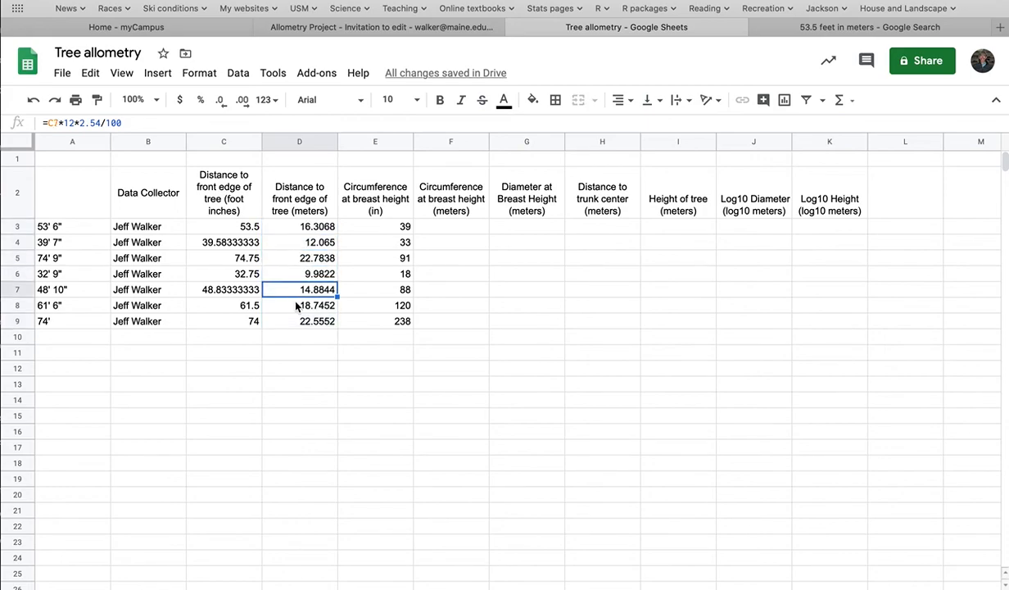
{"action": "left_click", "coordinate": [296, 306]}
{"action": "left_click", "coordinate": [296, 321]}
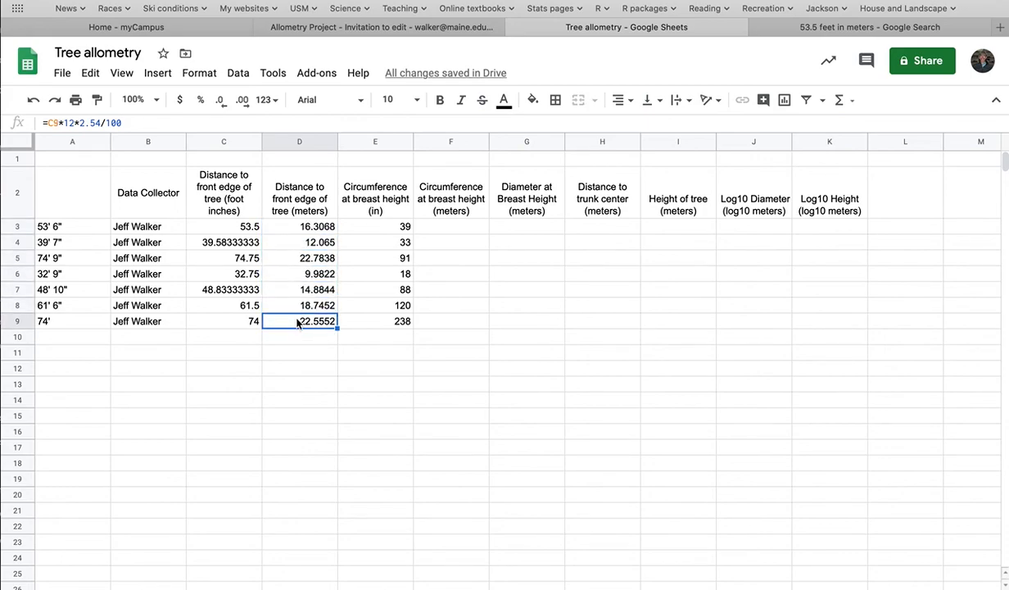
{"action": "left_click", "coordinate": [303, 244]}
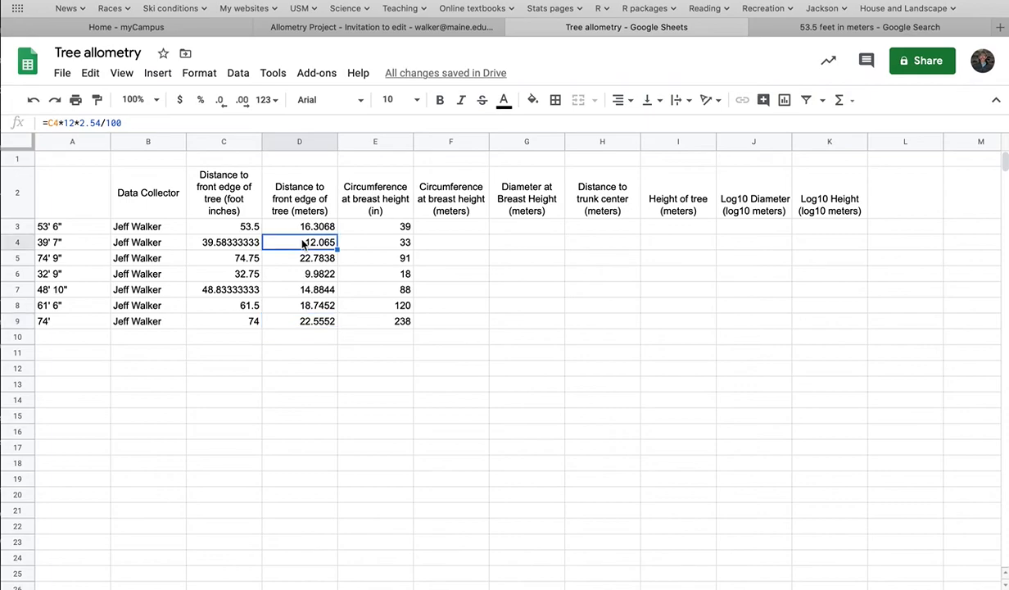
{"action": "left_click", "coordinate": [227, 229]}
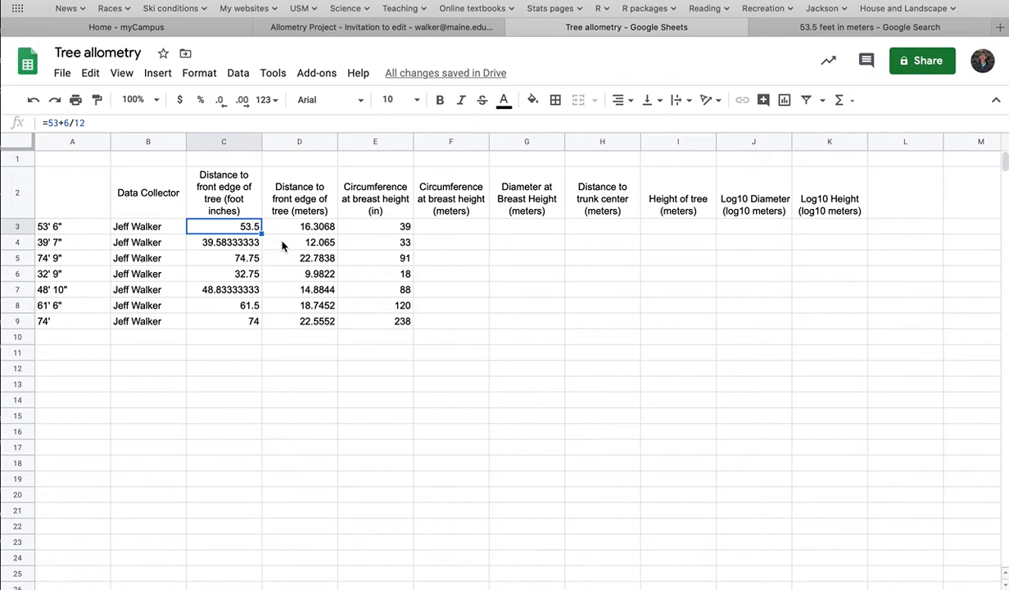
{"action": "left_click", "coordinate": [282, 245]}
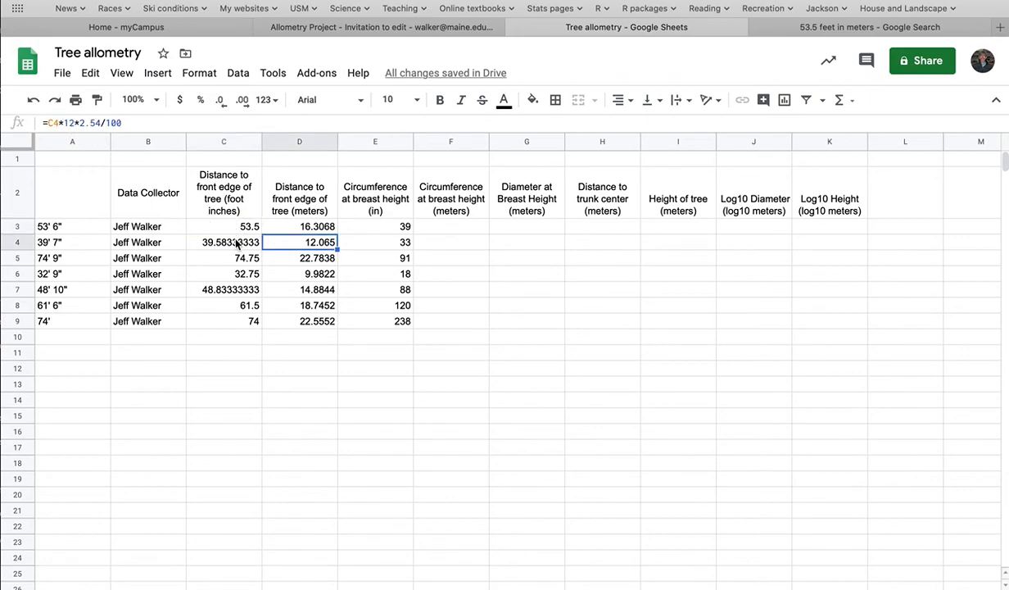
{"action": "left_click", "coordinate": [290, 229]}
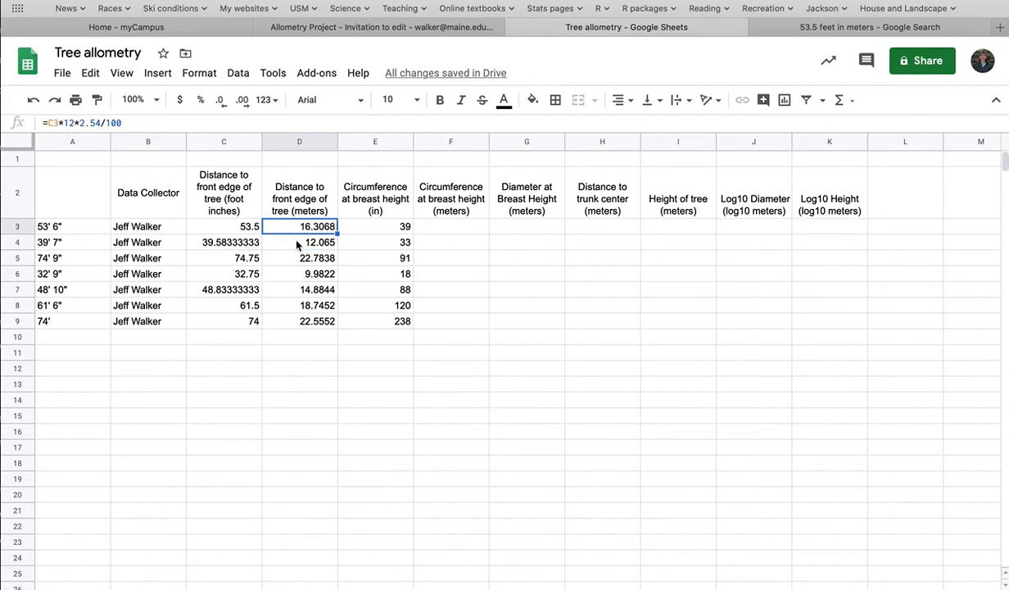
{"action": "left_click", "coordinate": [297, 243]}
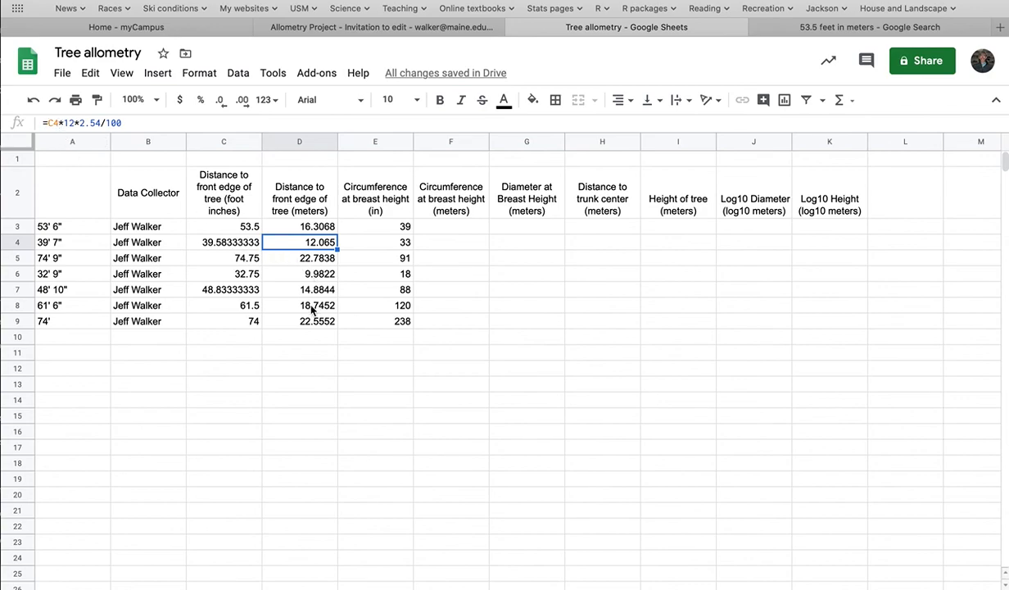
{"action": "left_click", "coordinate": [312, 310]}
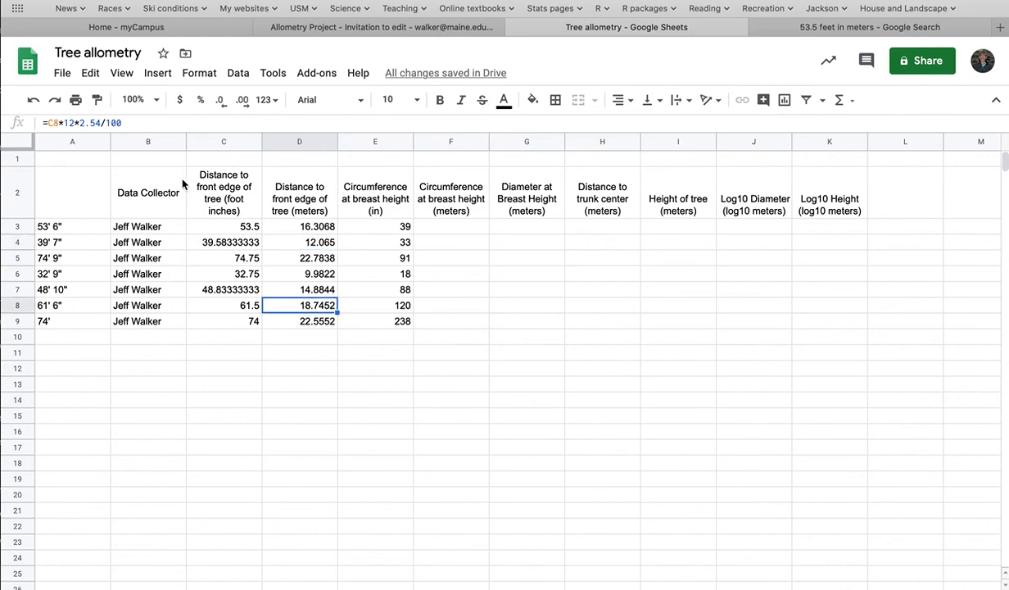
{"action": "left_click", "coordinate": [245, 308]}
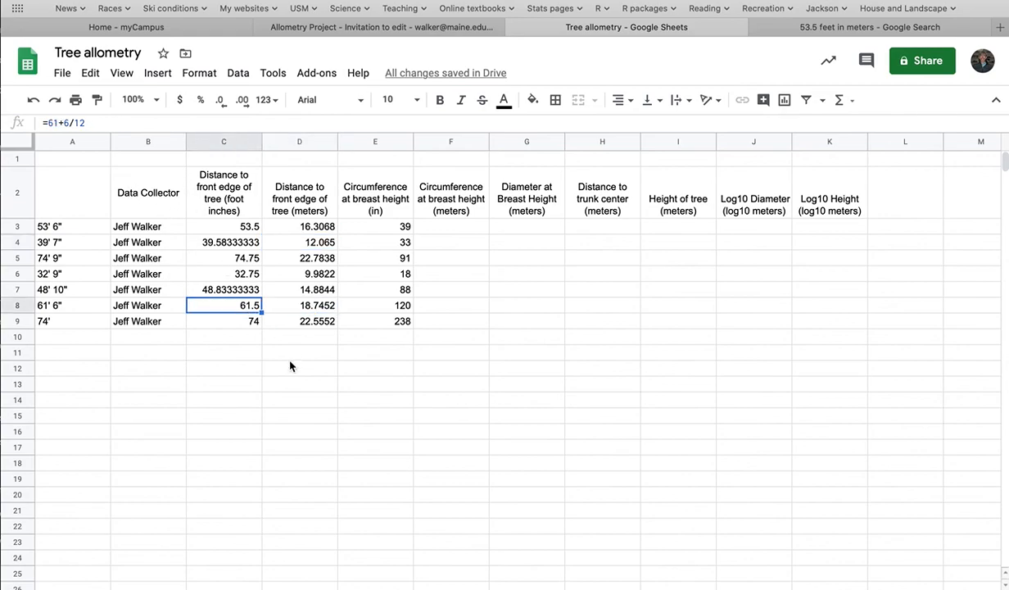